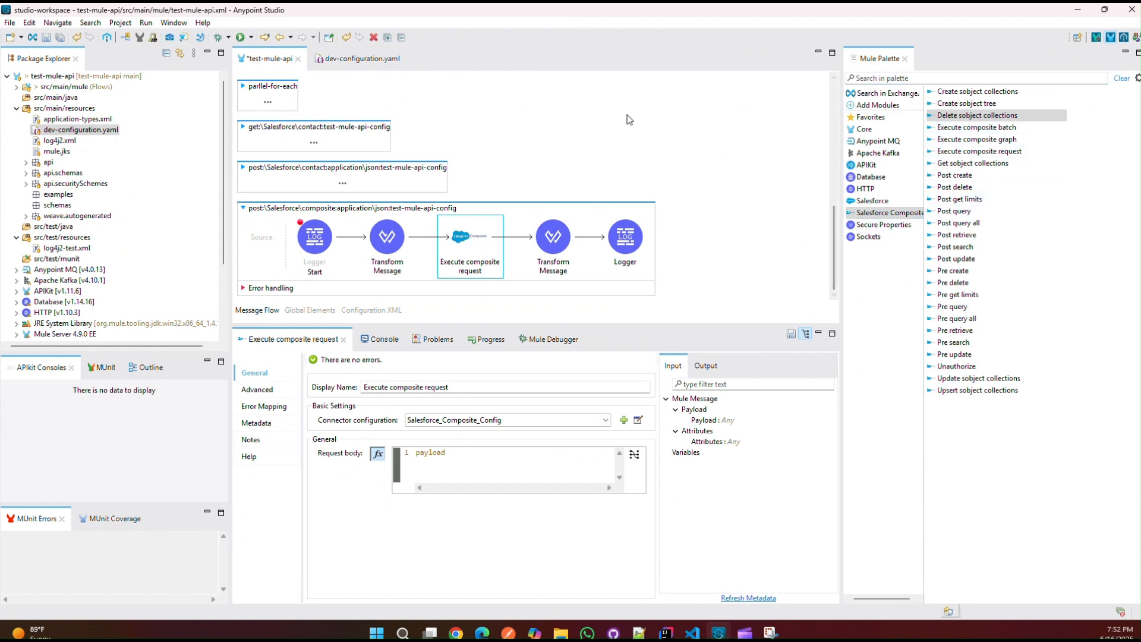
left_click(888, 93)
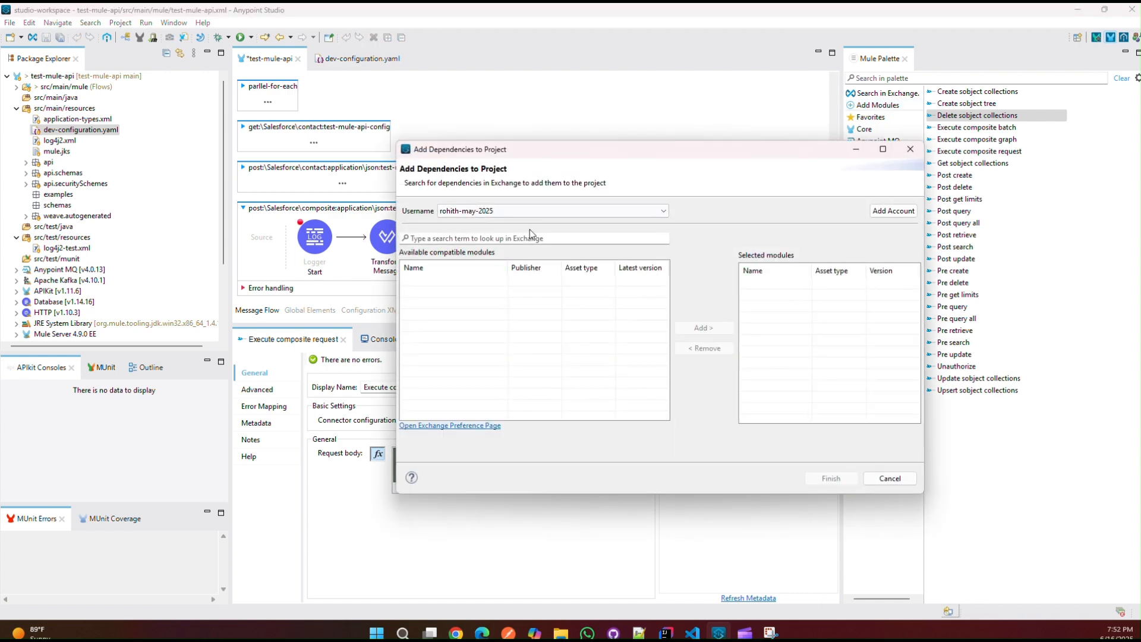
left_click(456, 238)
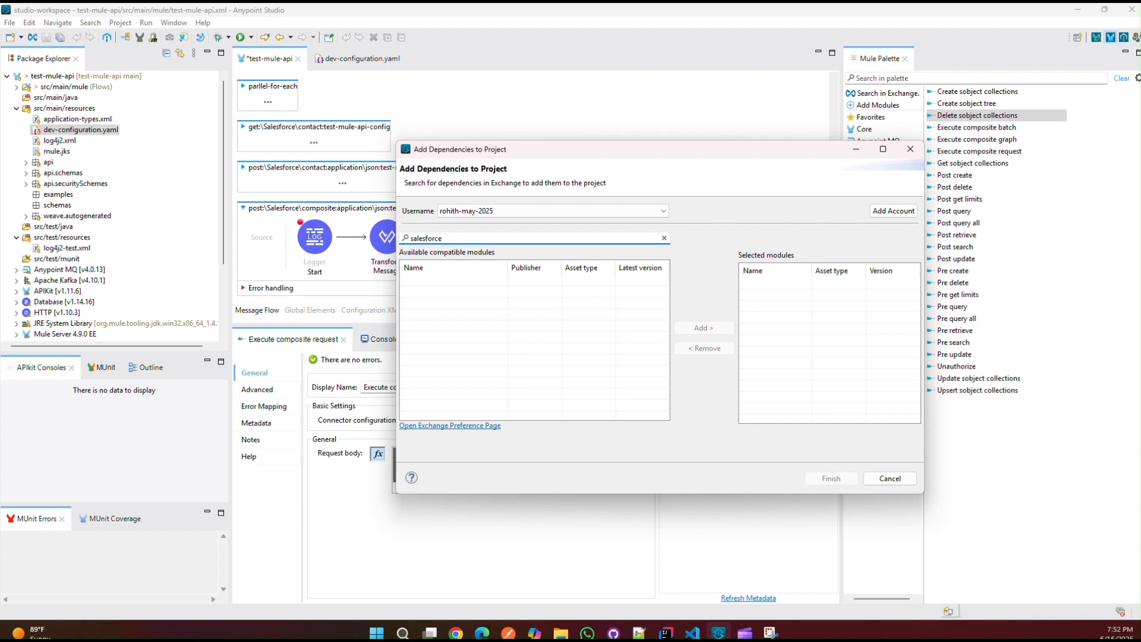
key("Return")
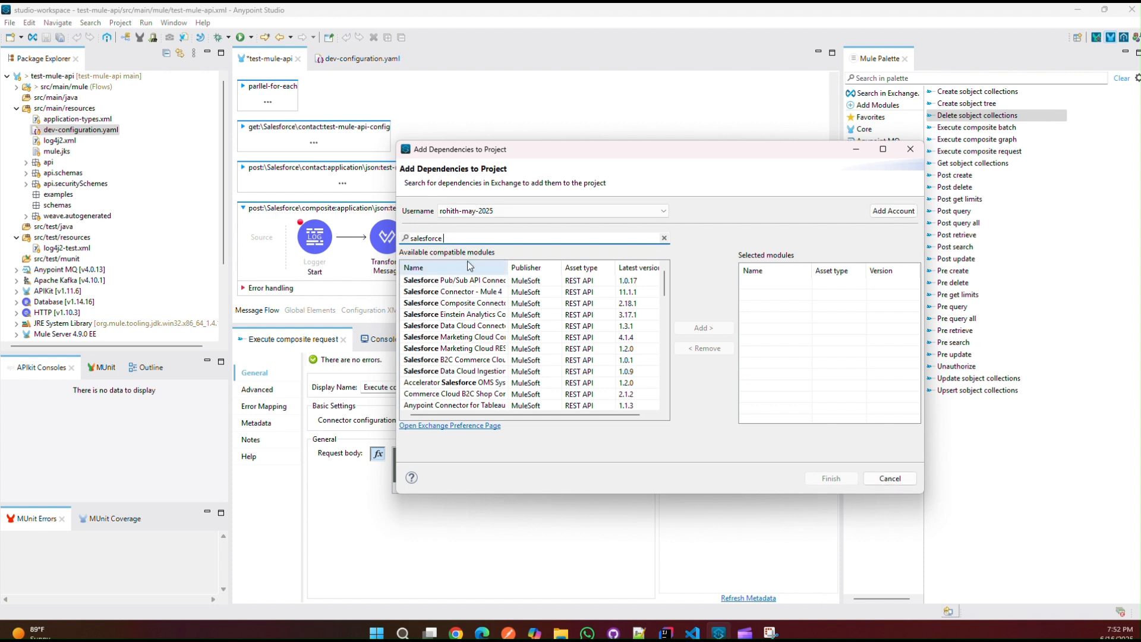
left_click(472, 304)
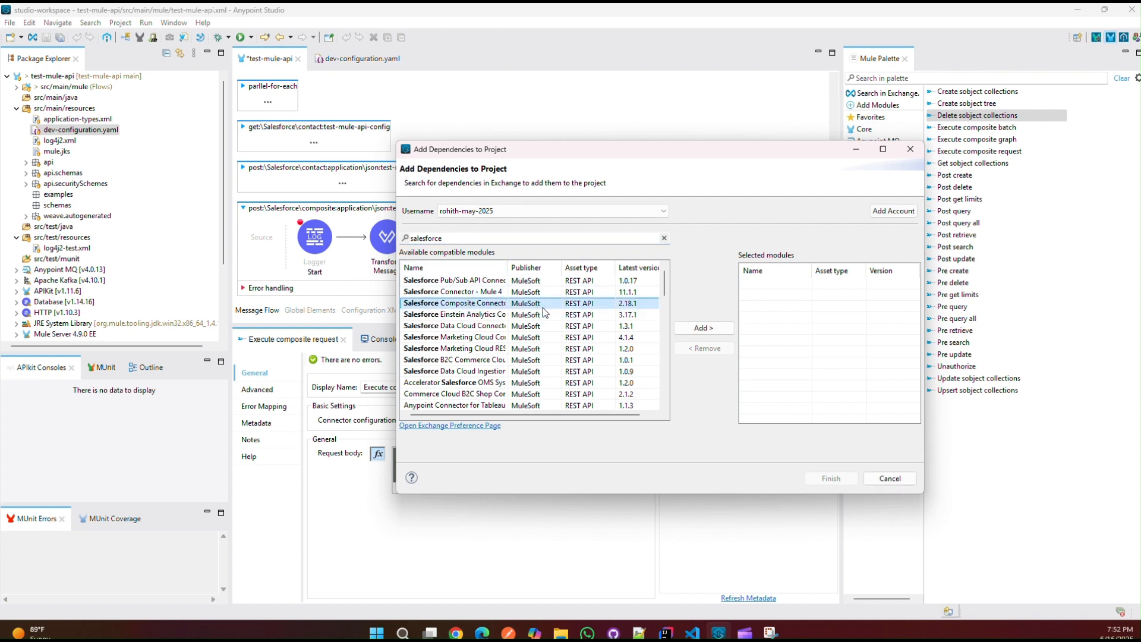
left_click(897, 482)
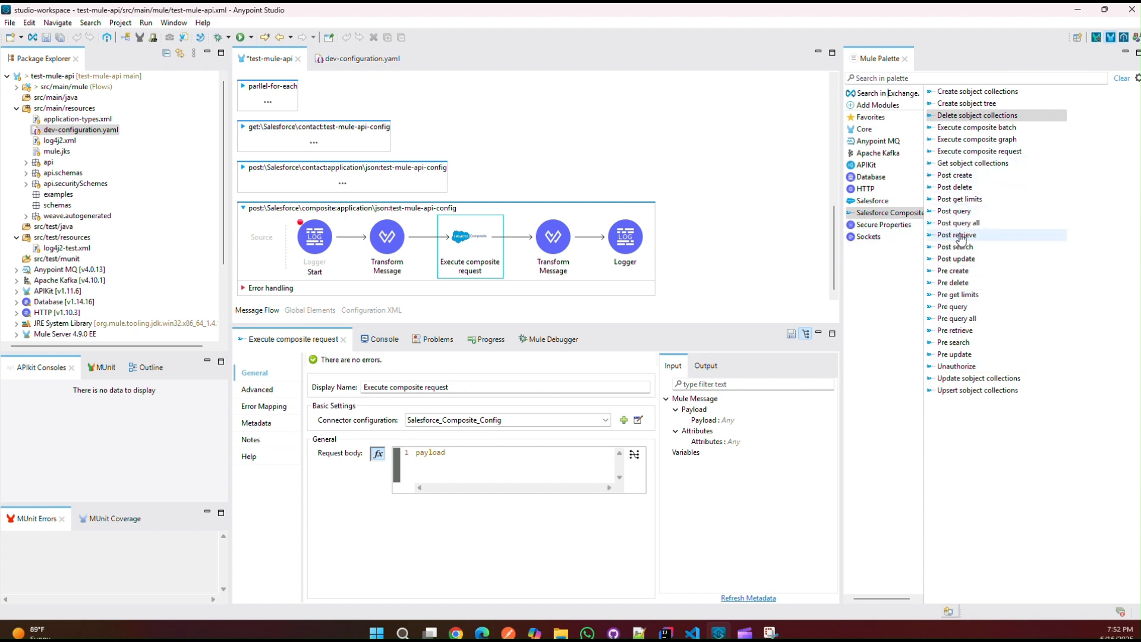
Open Salesforce Composite Config from Execute composite request, keep OAuth Username Password, and check the username
left_click(453, 249)
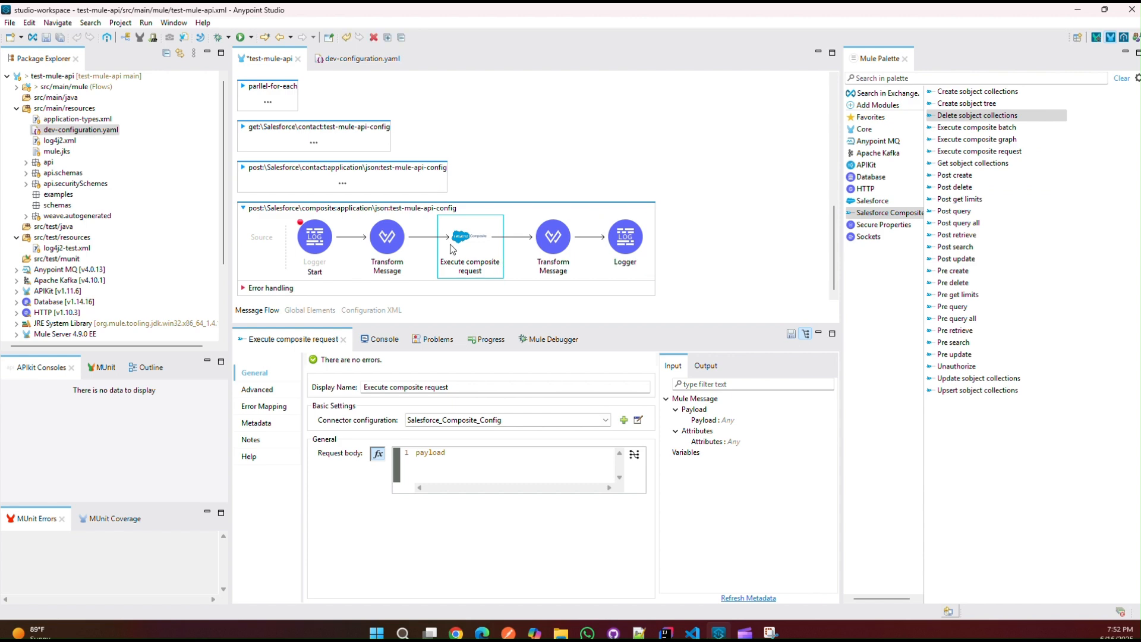
left_click(640, 420)
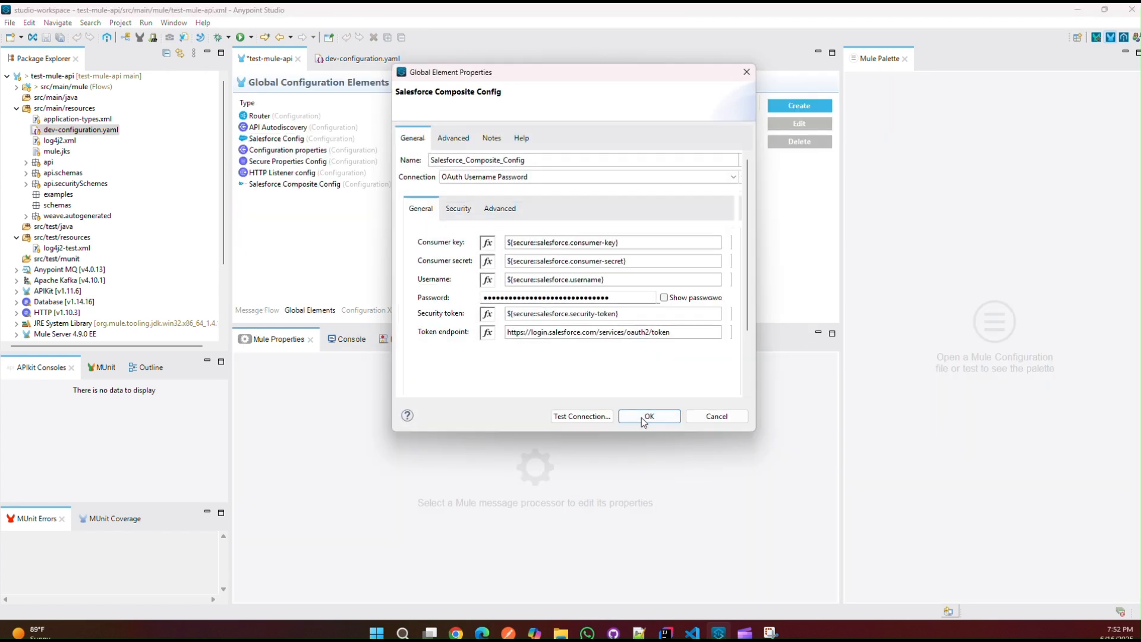
left_click(537, 180)
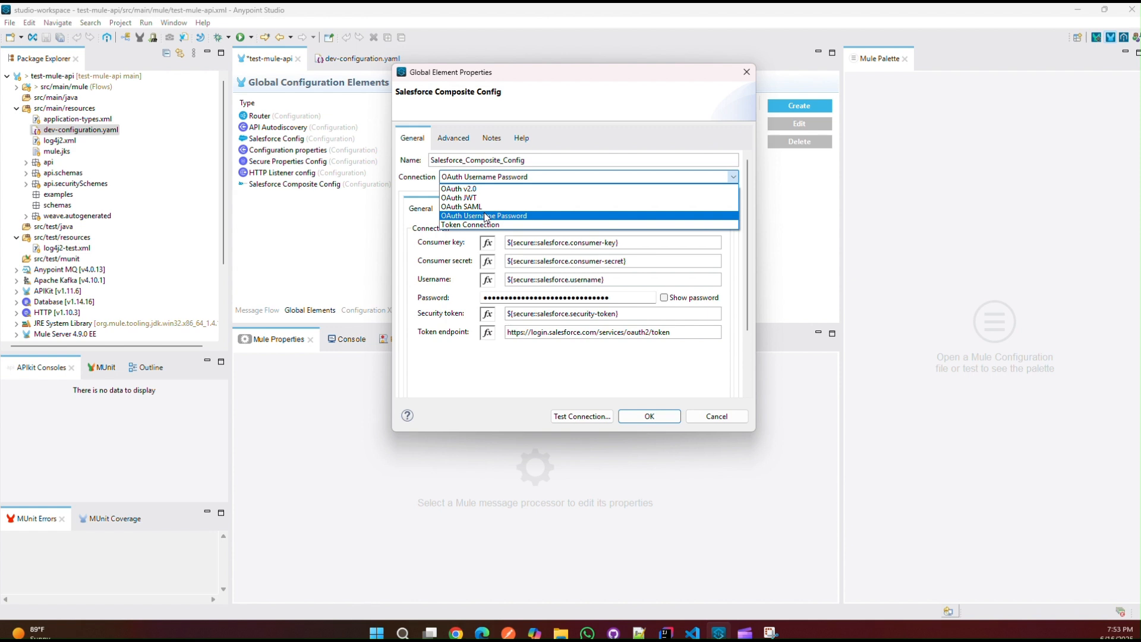
left_click(634, 242)
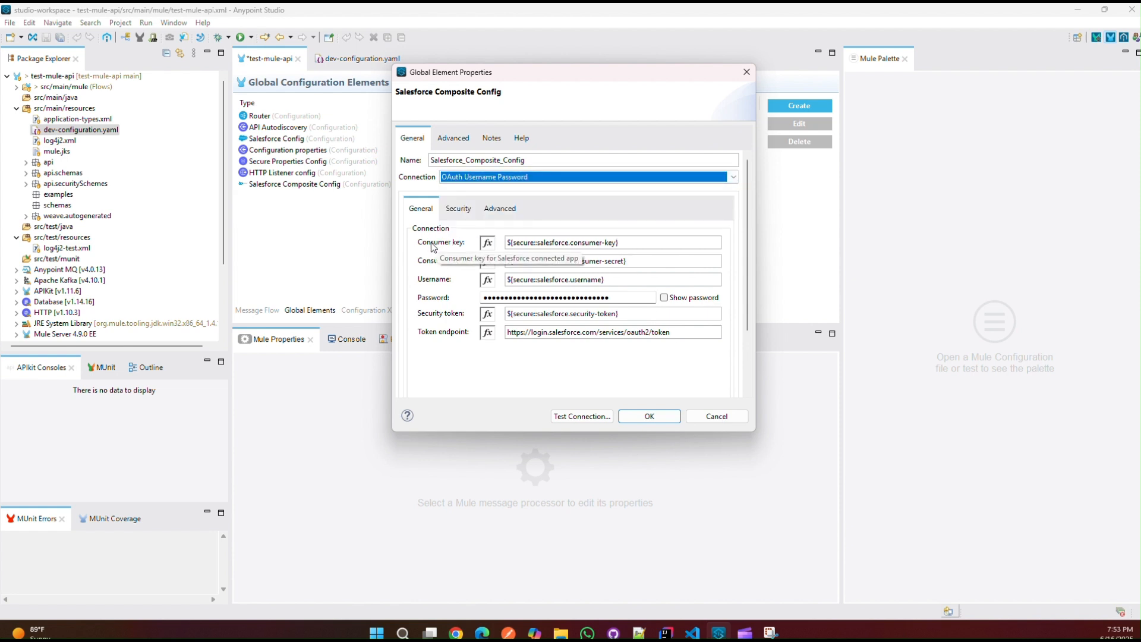
double_click(560, 280)
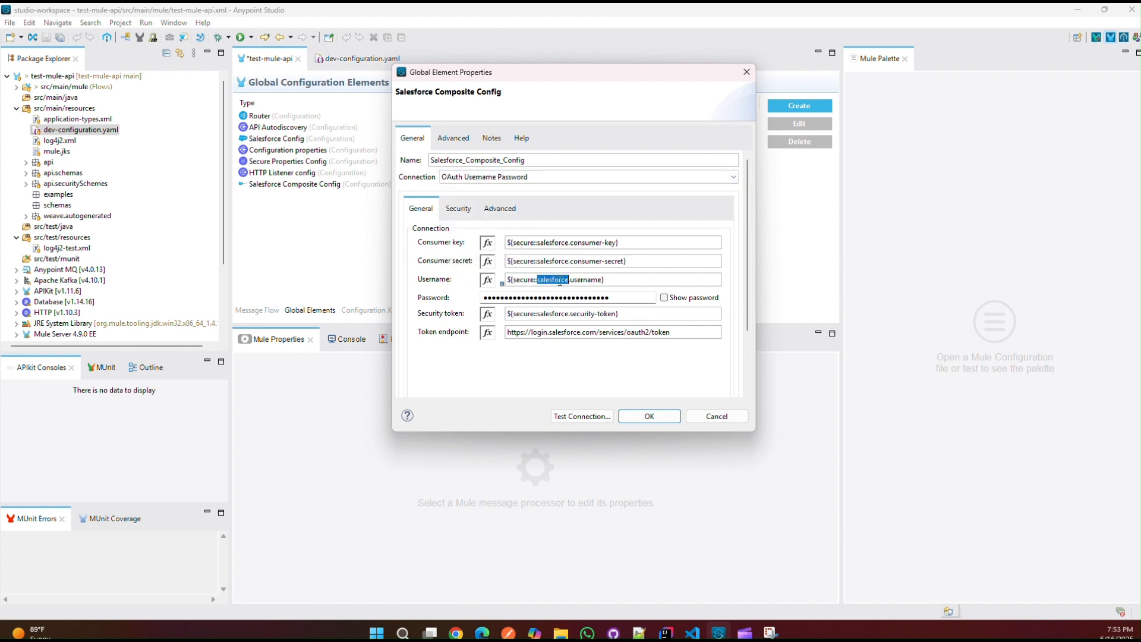
key("ctrl+a")
Inspect the password, security token and login.salesforce.com token endpoint, reveal the password, then cancel
left_click(510, 300)
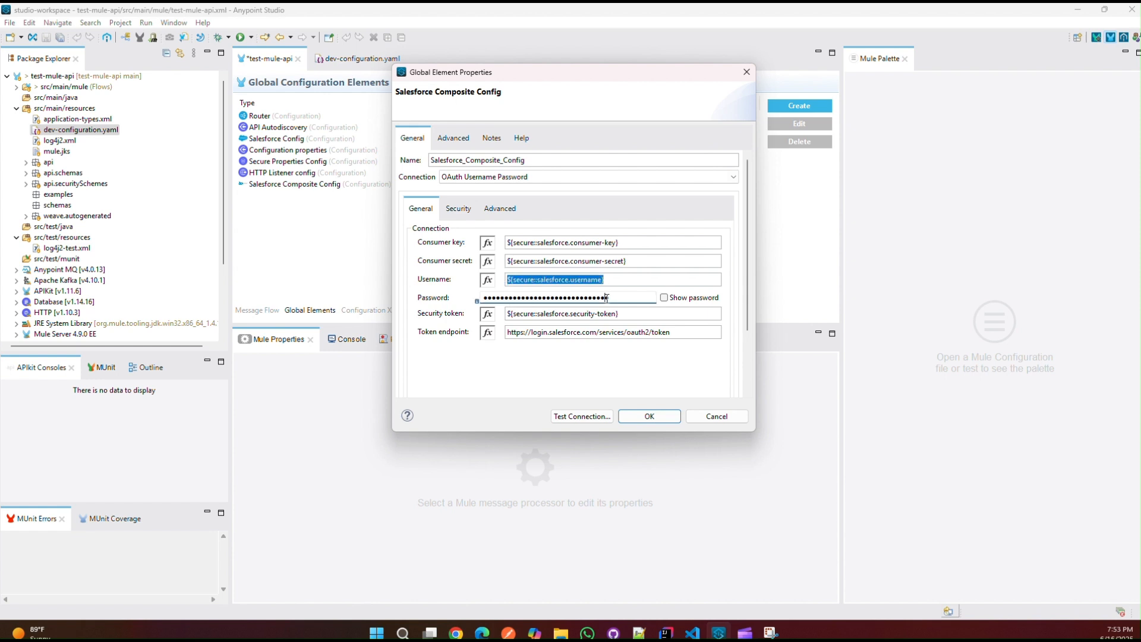
triple_click(534, 313)
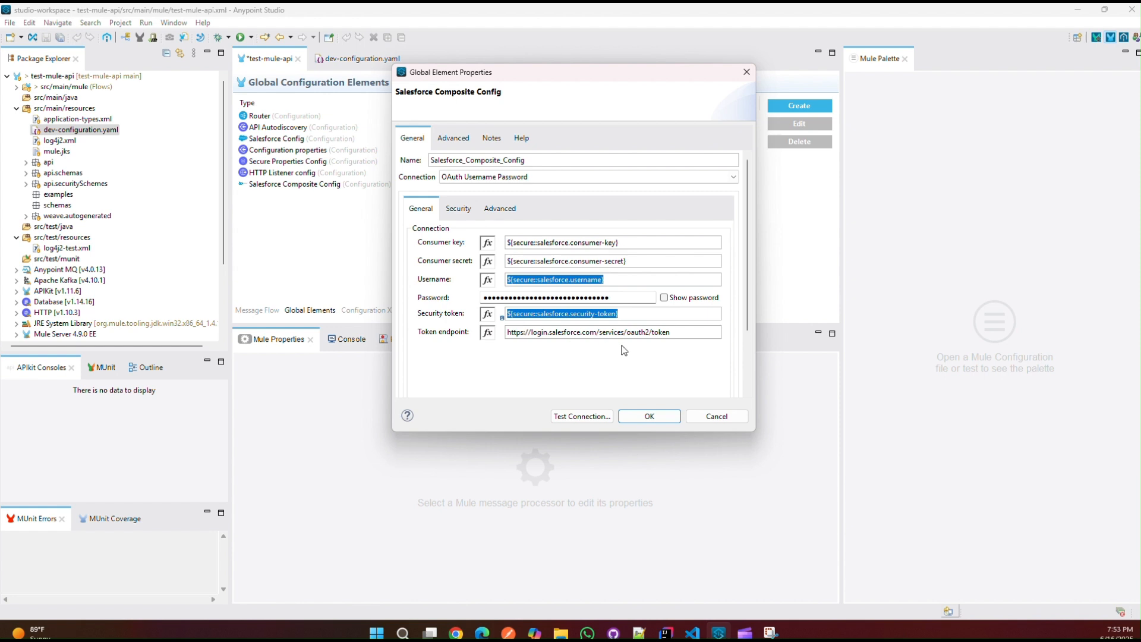
triple_click(557, 334)
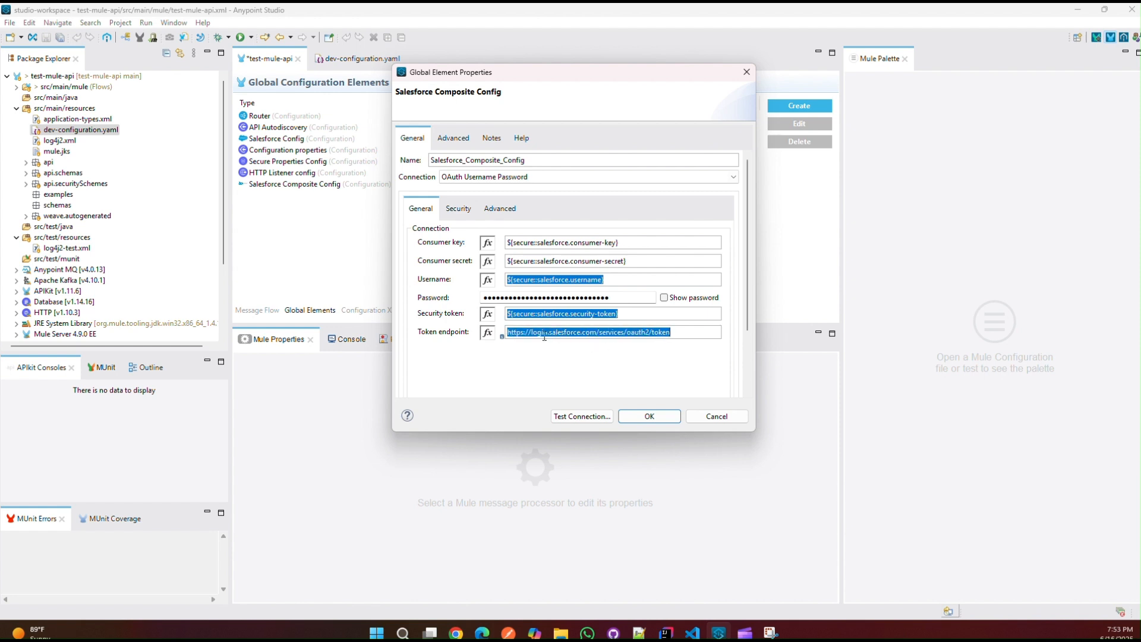
double_click(521, 333)
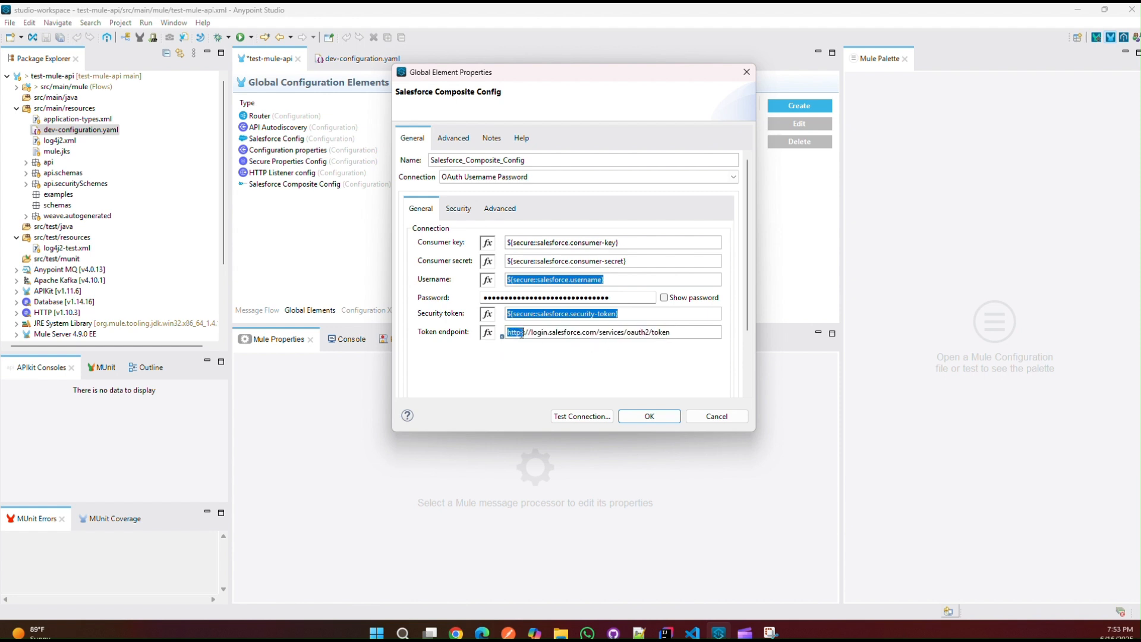
left_click(540, 333)
double_click(538, 333)
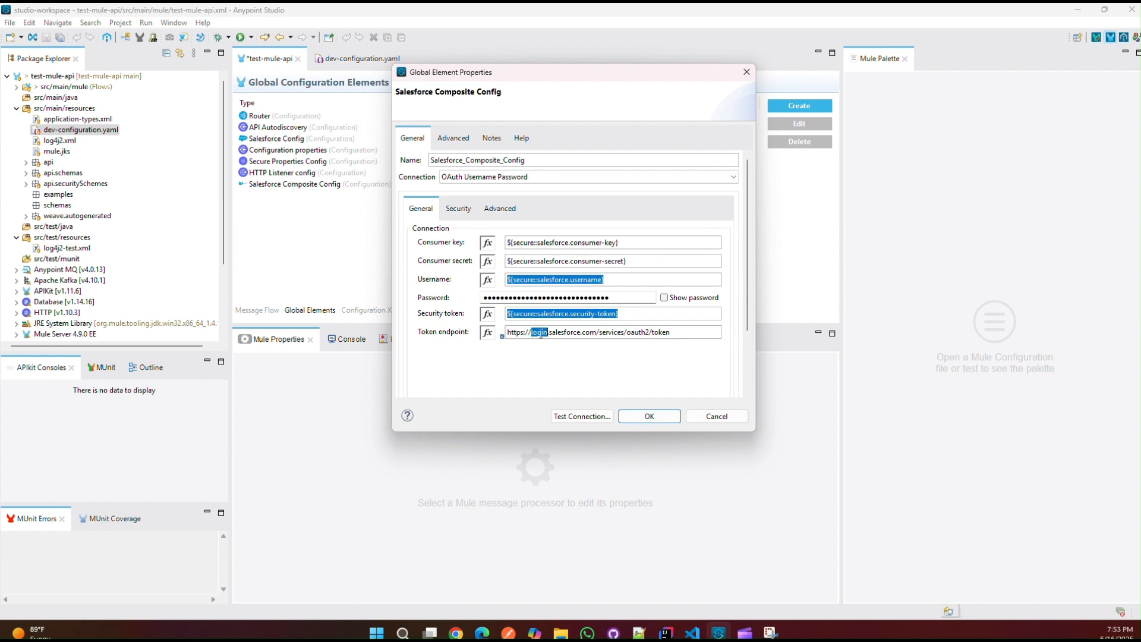
double_click(611, 333)
left_click(702, 331)
left_click_drag(696, 331, 540, 333)
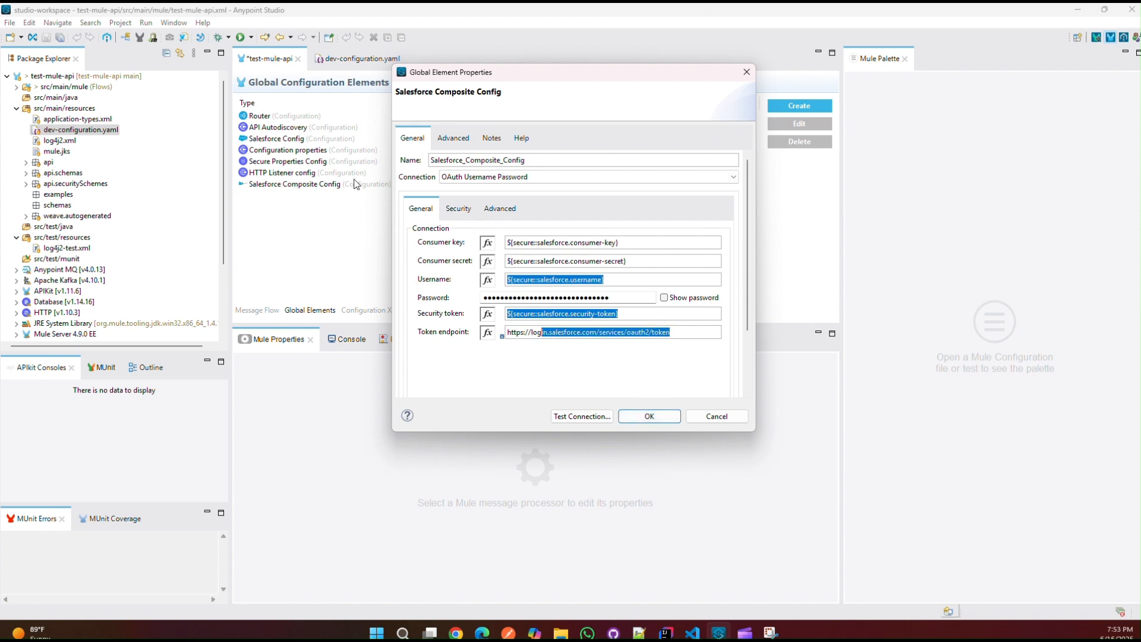
left_click(664, 298)
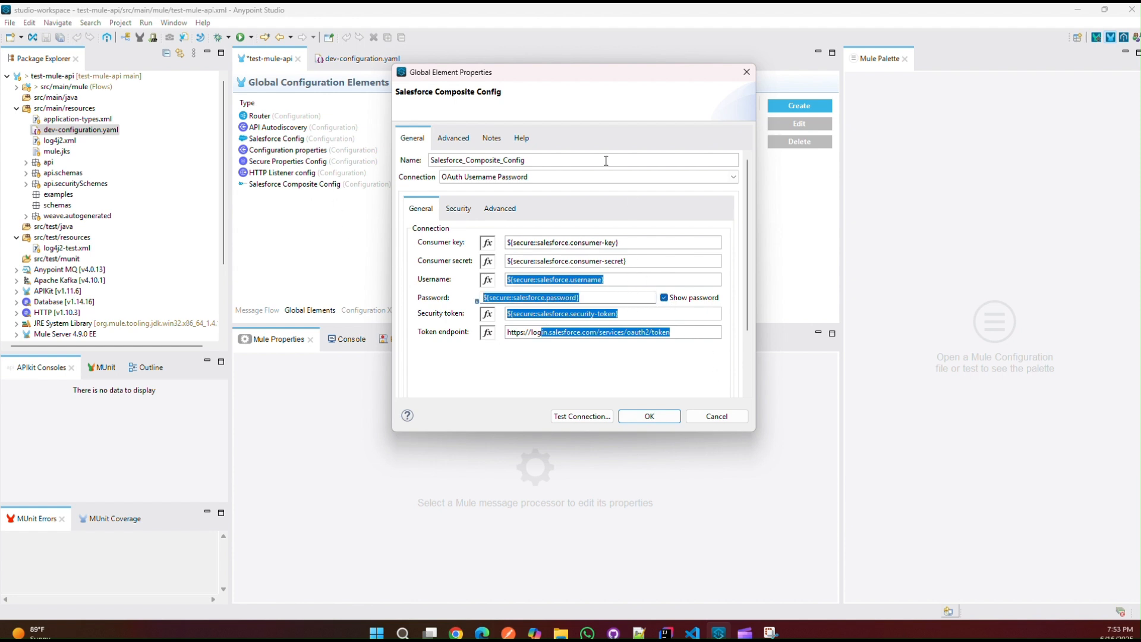
left_click(716, 416)
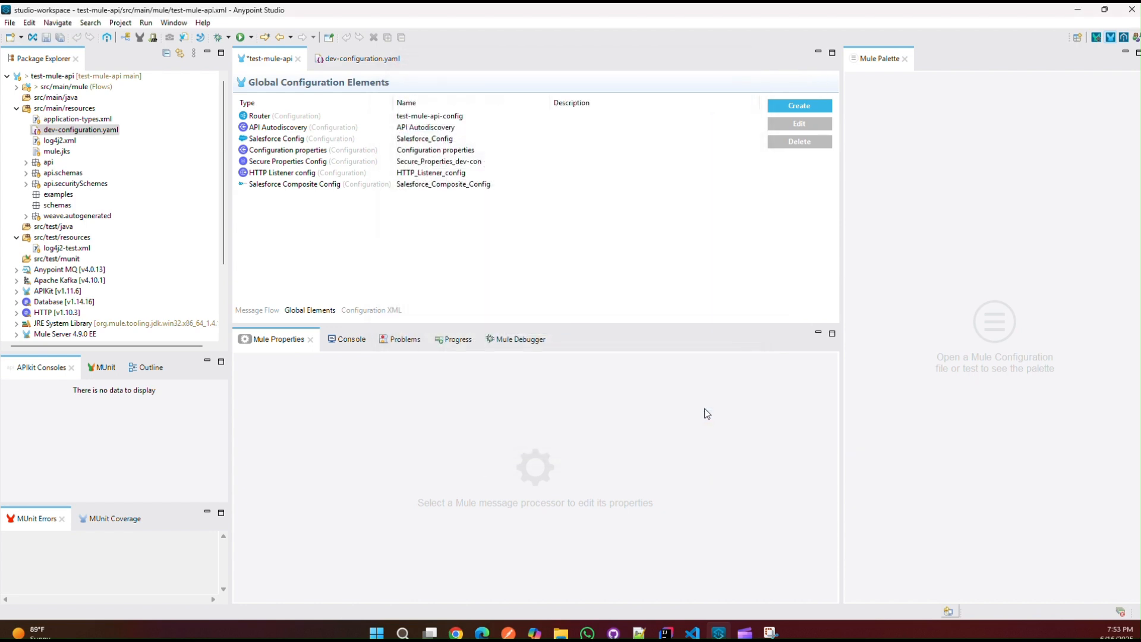
Reopen the config from Global Elements to check the consumer secret, then close it and view dev-configuration.yaml
left_click(310, 140)
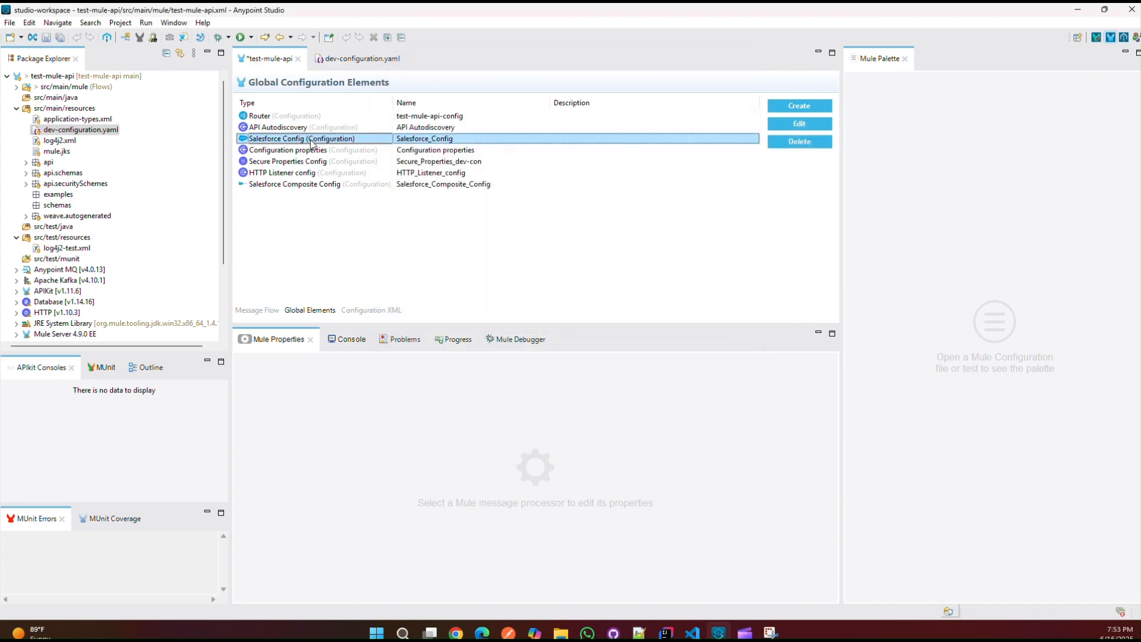
left_click(272, 187)
double_click(272, 188)
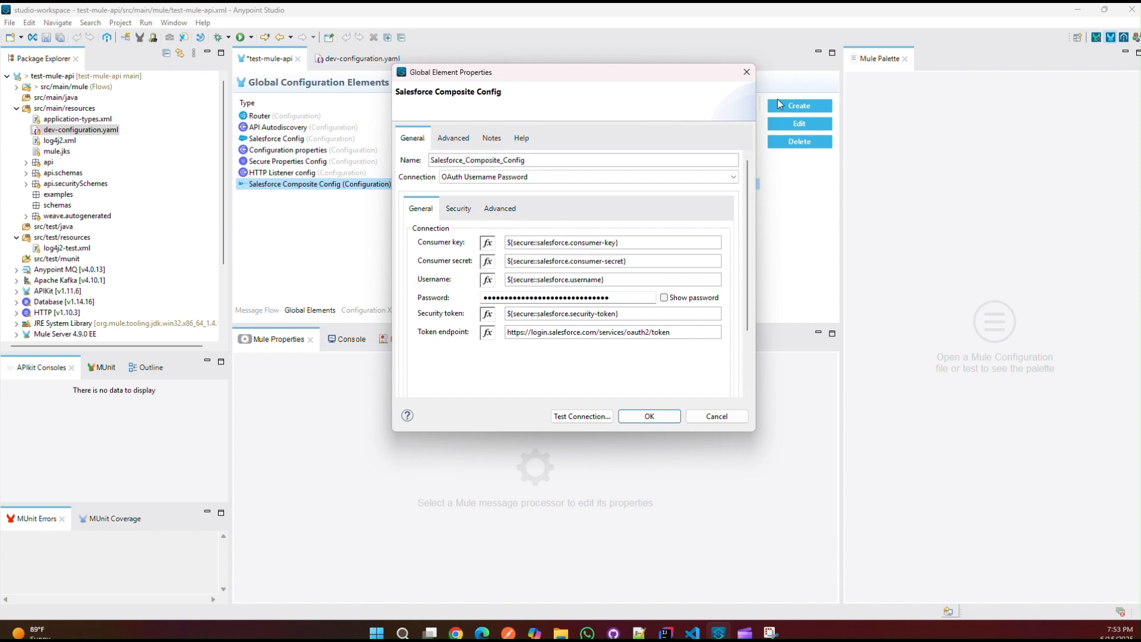
double_click(525, 261)
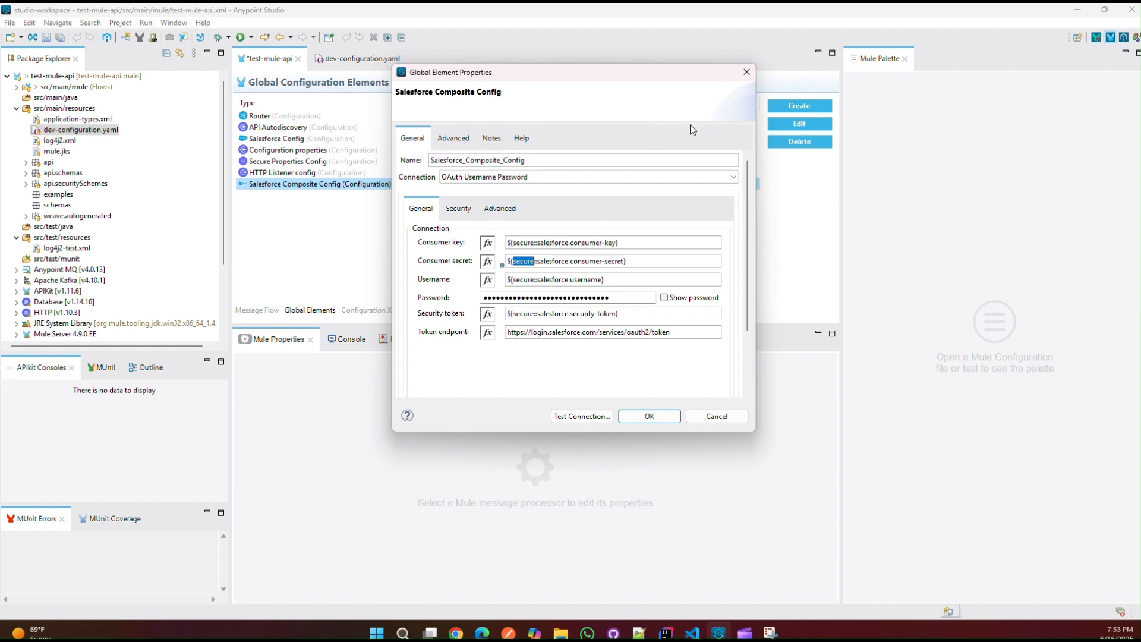
left_click(746, 72)
left_click(326, 66)
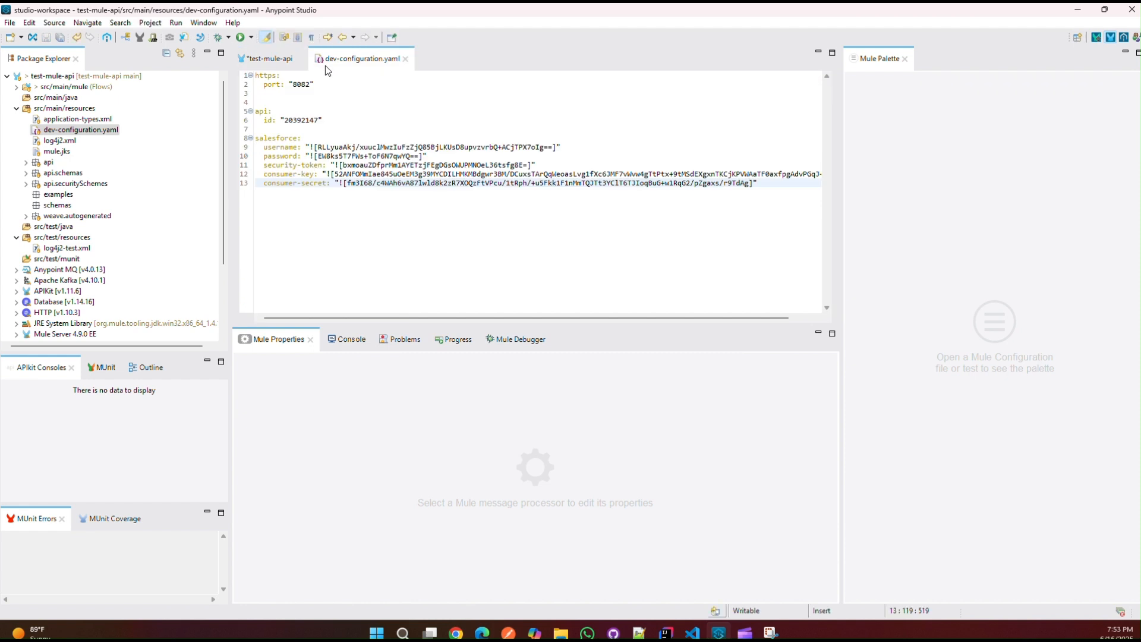
Review the encrypted username, password, consumer-key and consumer-secret values in dev-configuration.yaml
double_click(280, 148)
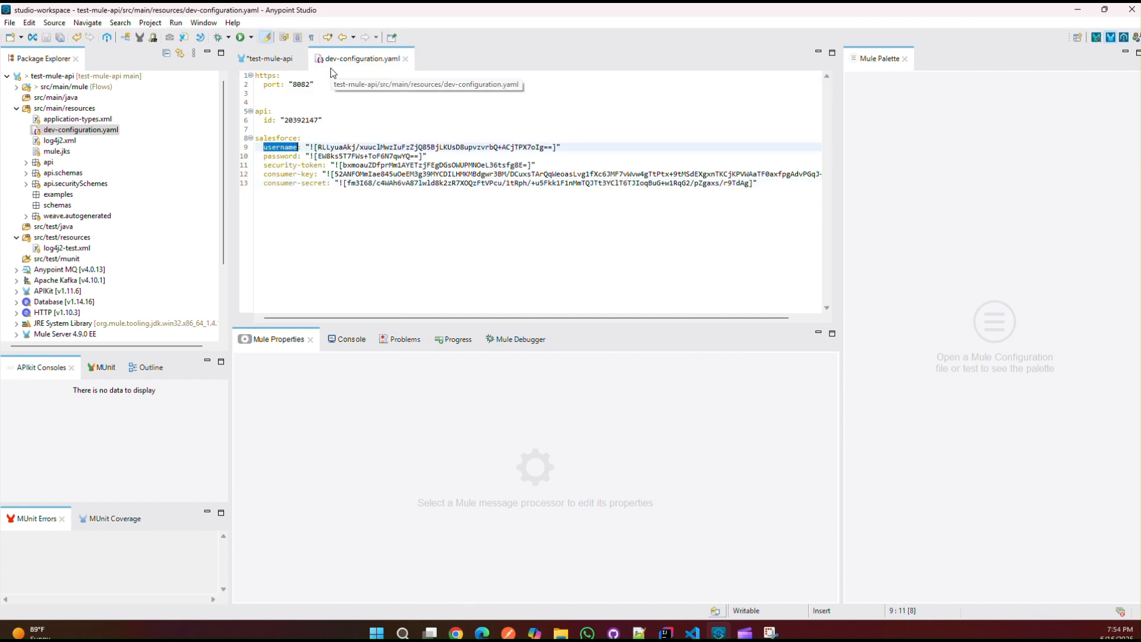
double_click(360, 157)
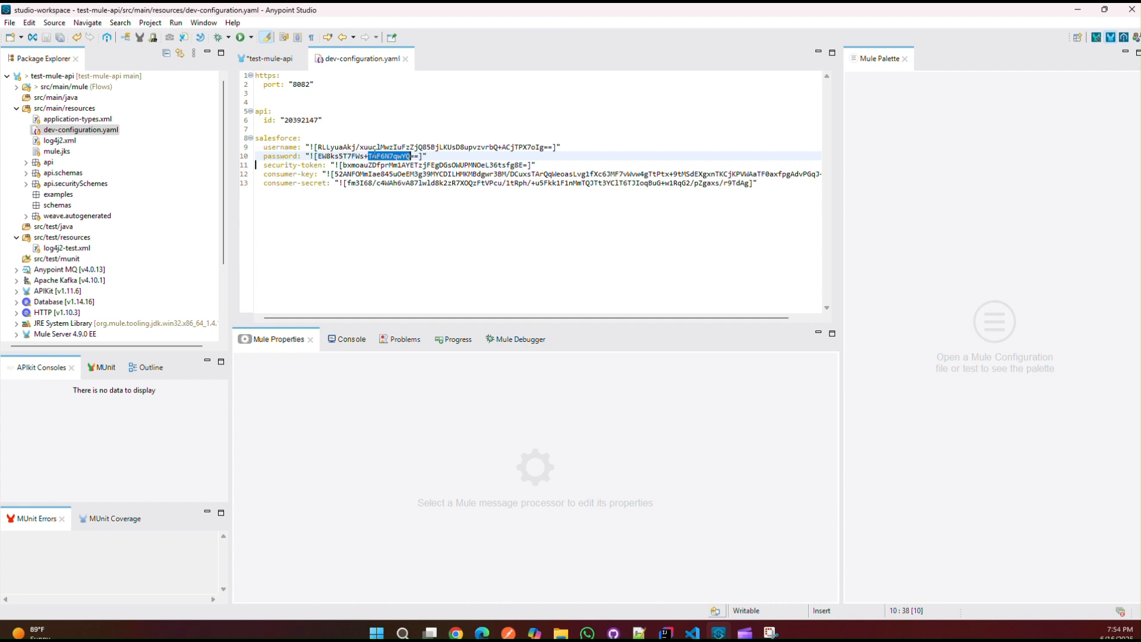
triple_click(370, 155)
left_click(658, 241)
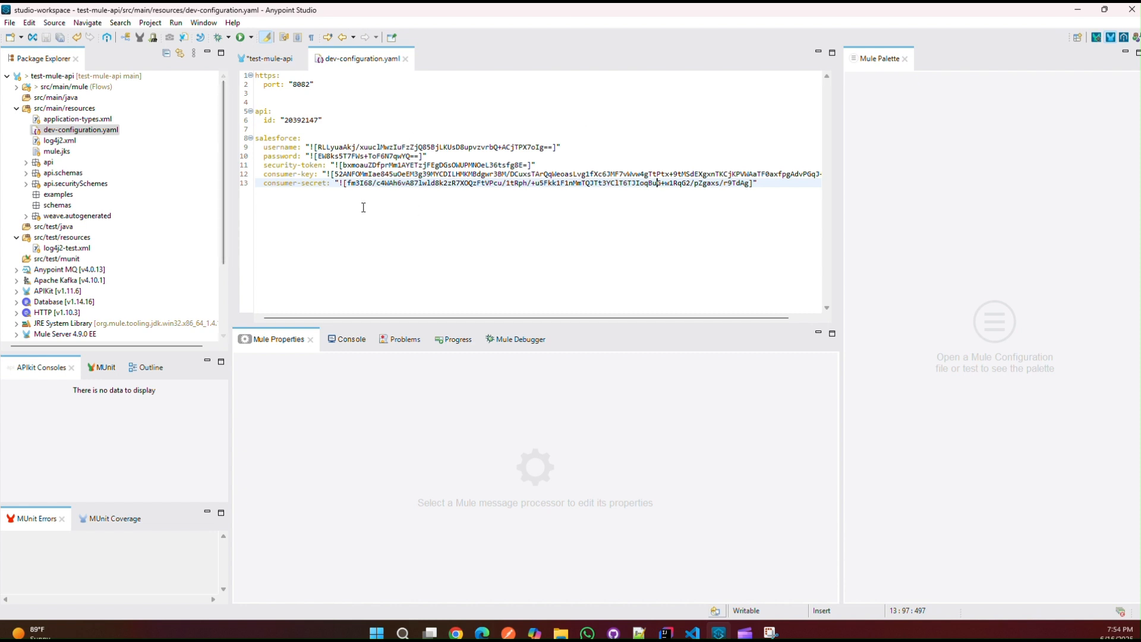
double_click(454, 173)
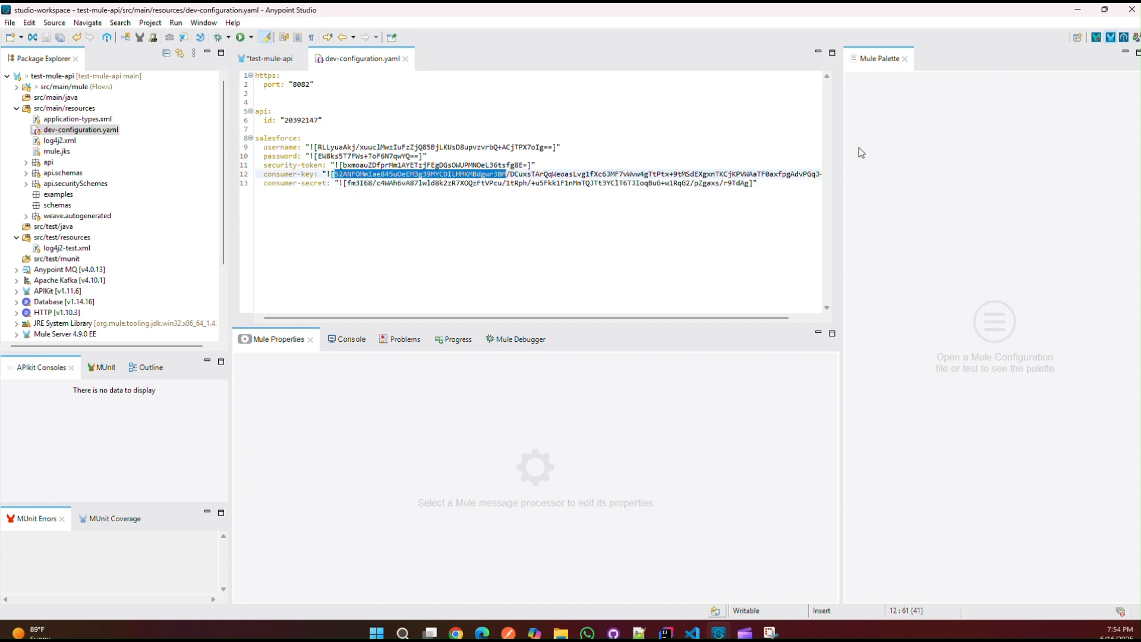
left_click(1076, 14)
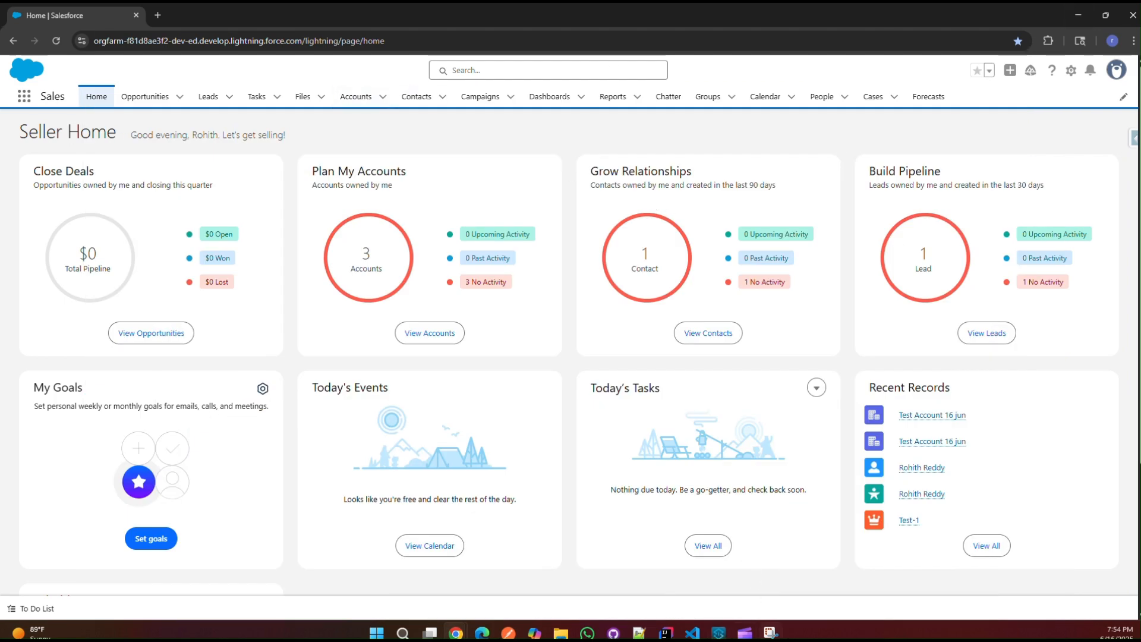
left_click(719, 633)
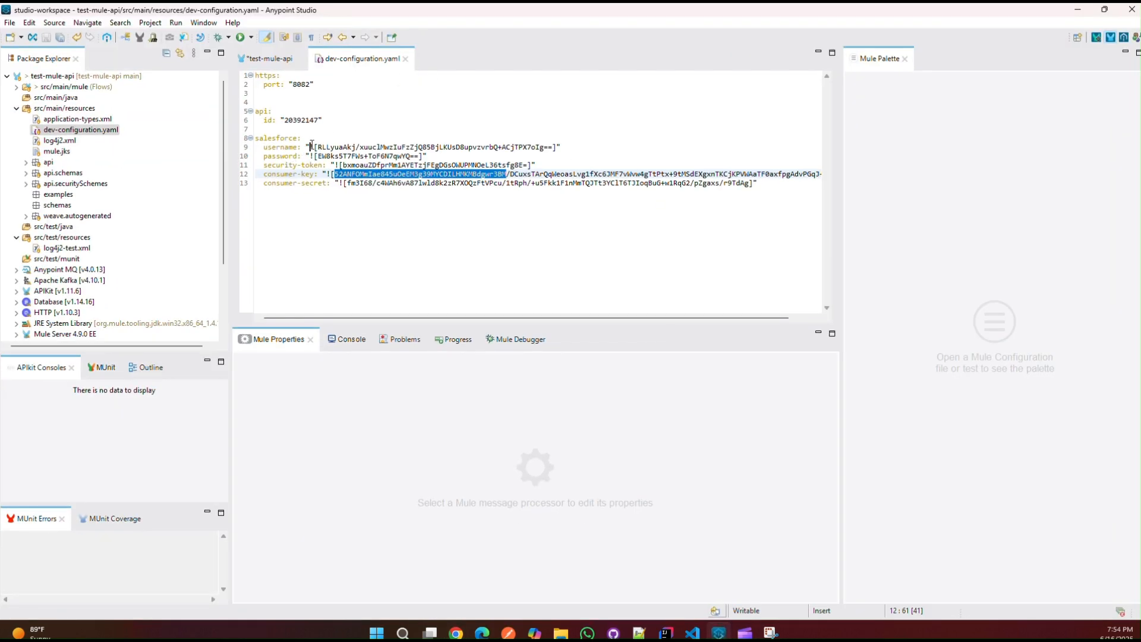
Select the encrypted username value on line 9, then go back to test-mule-api Global Elements
mouse_move(309, 147)
left_mouse_down()
mouse_move(561, 143)
mouse_move(311, 147)
left_mouse_up()
left_click(556, 147)
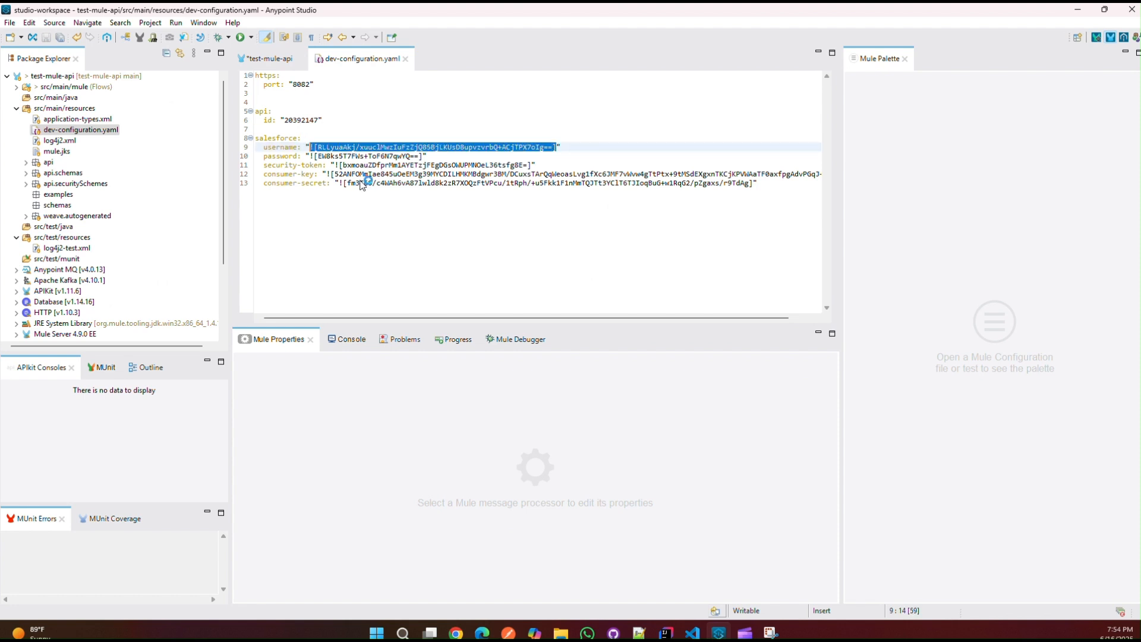
left_click(412, 130)
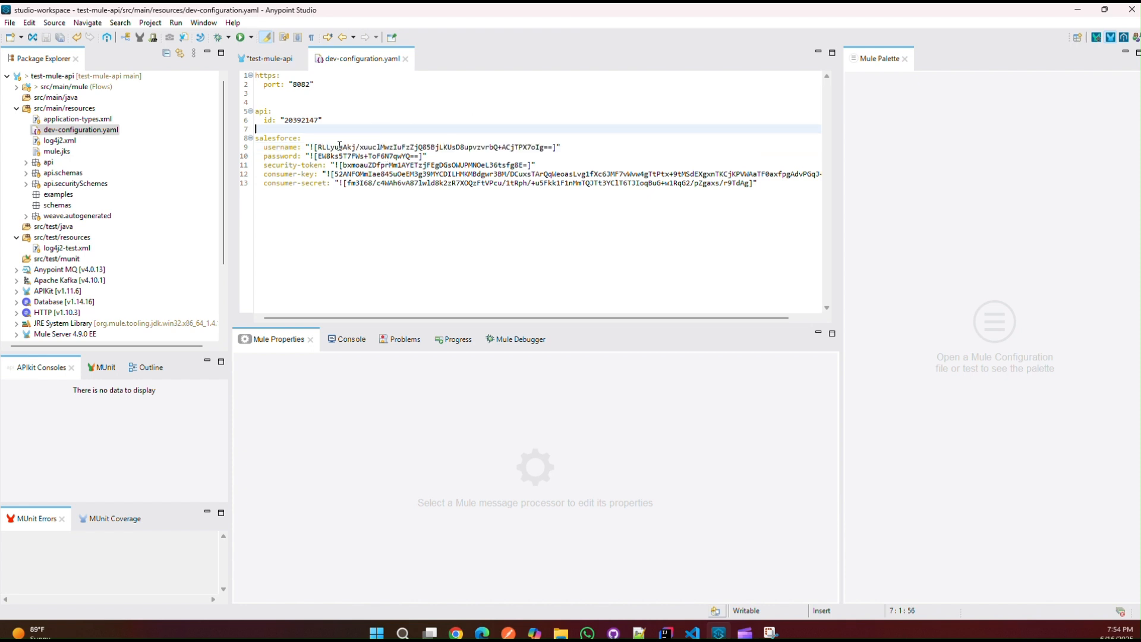
left_click_drag(309, 147, 557, 146)
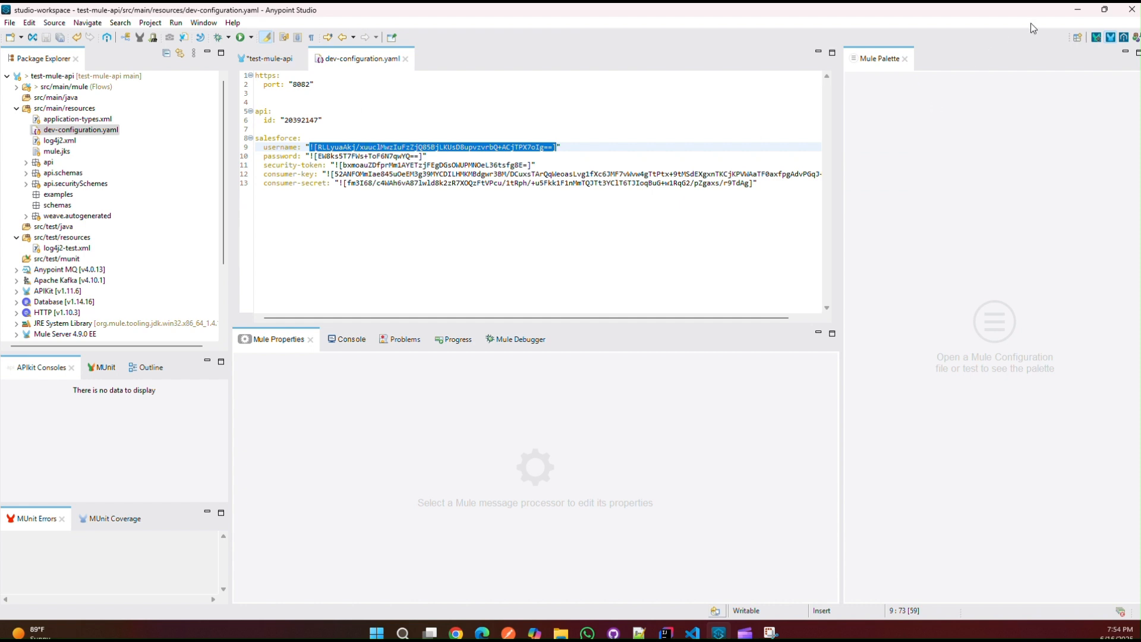
left_click(271, 58)
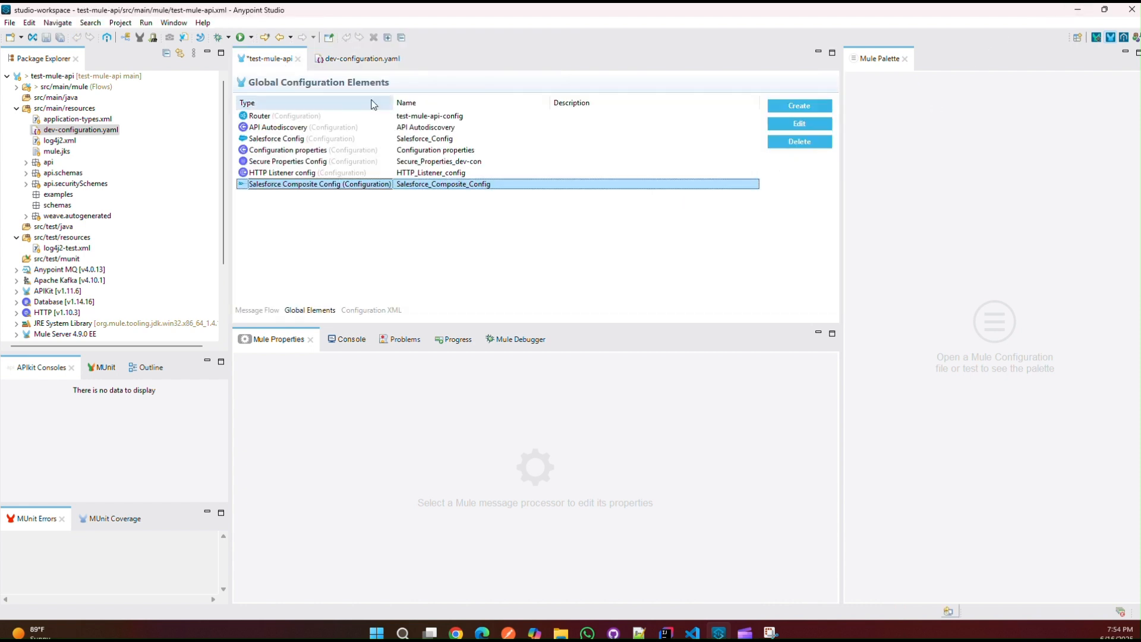
Check the consumer key property reference in Salesforce Composite Config, close it, and minimize Studio
double_click(398, 186)
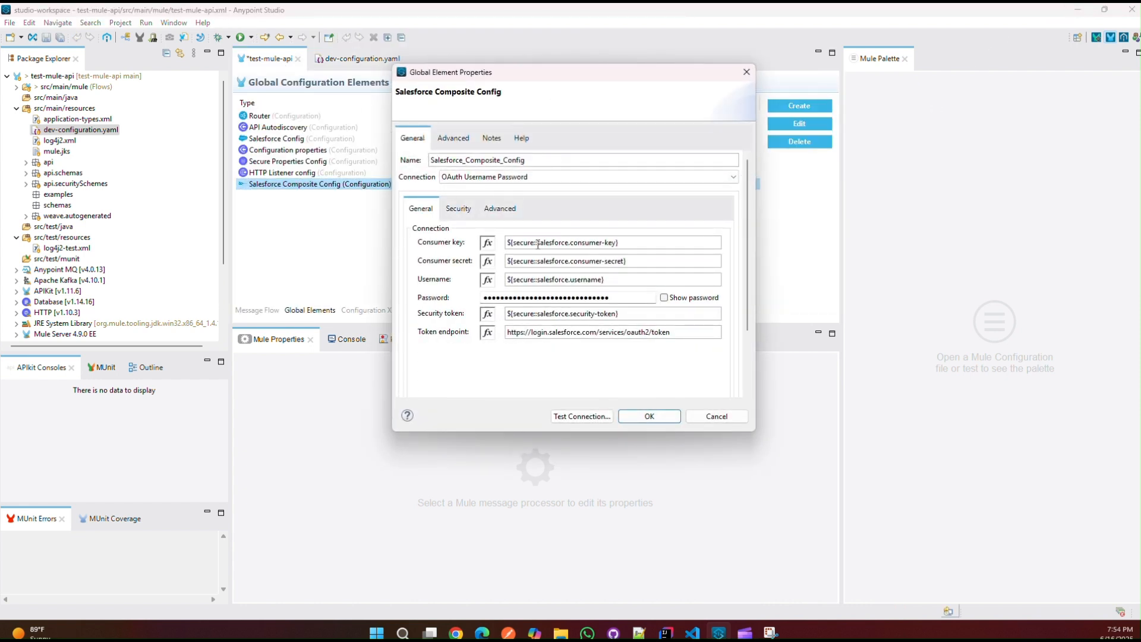
left_click_drag(514, 244, 539, 243)
left_click_drag(618, 242, 502, 243)
left_click(540, 241)
left_click(747, 72)
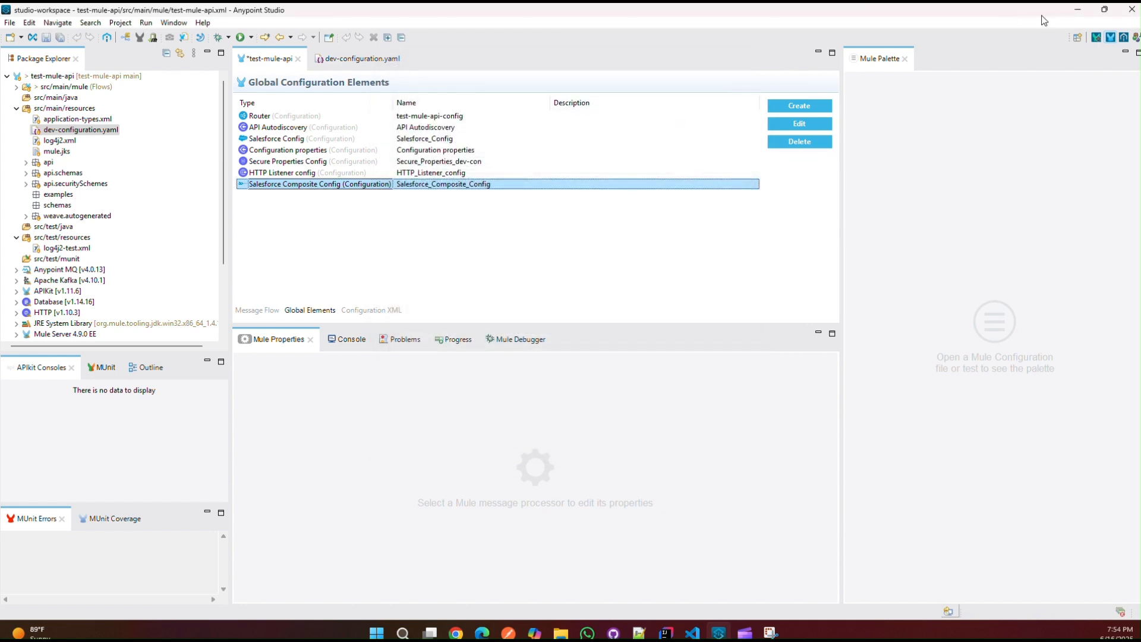
left_click(1076, 11)
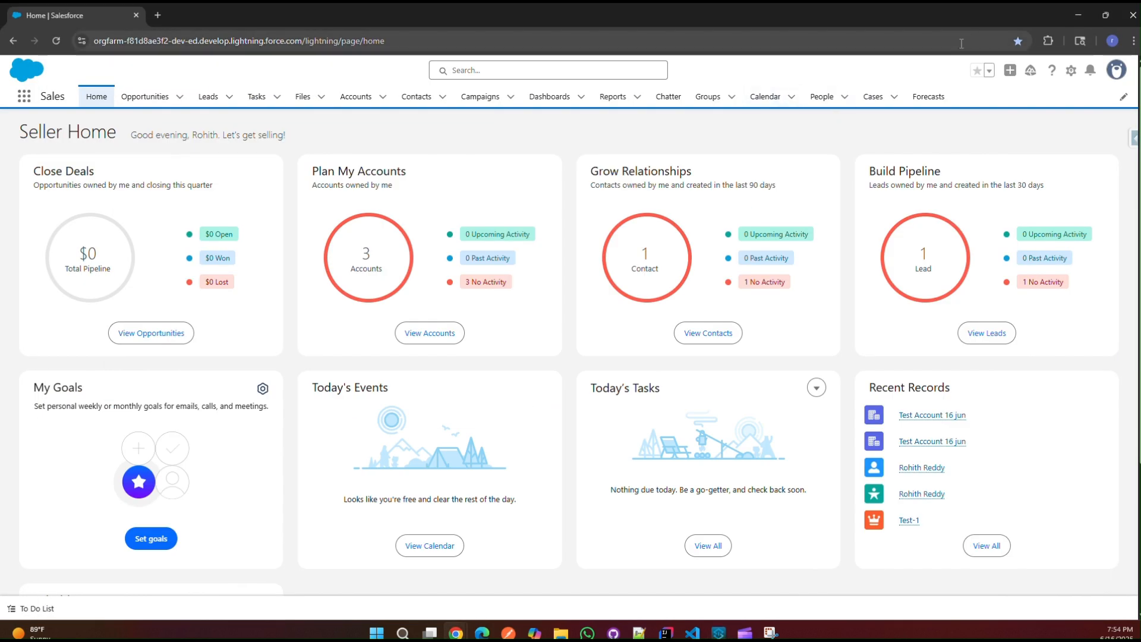
Open Salesforce Setup from the gear menu in a new browser tab
left_click(1070, 72)
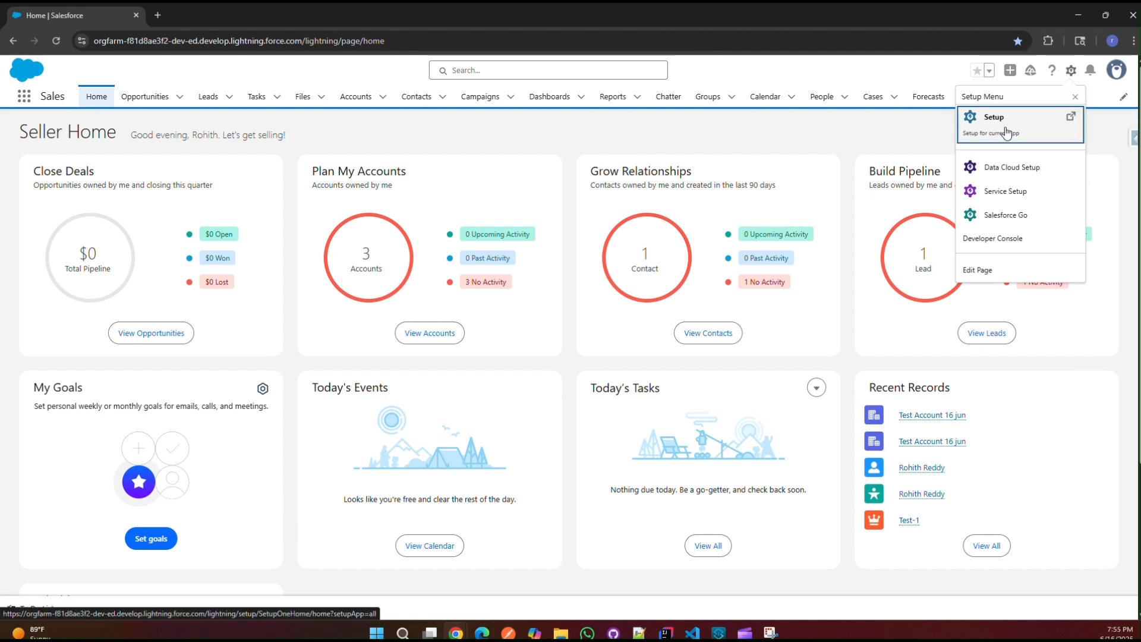
left_click(719, 632)
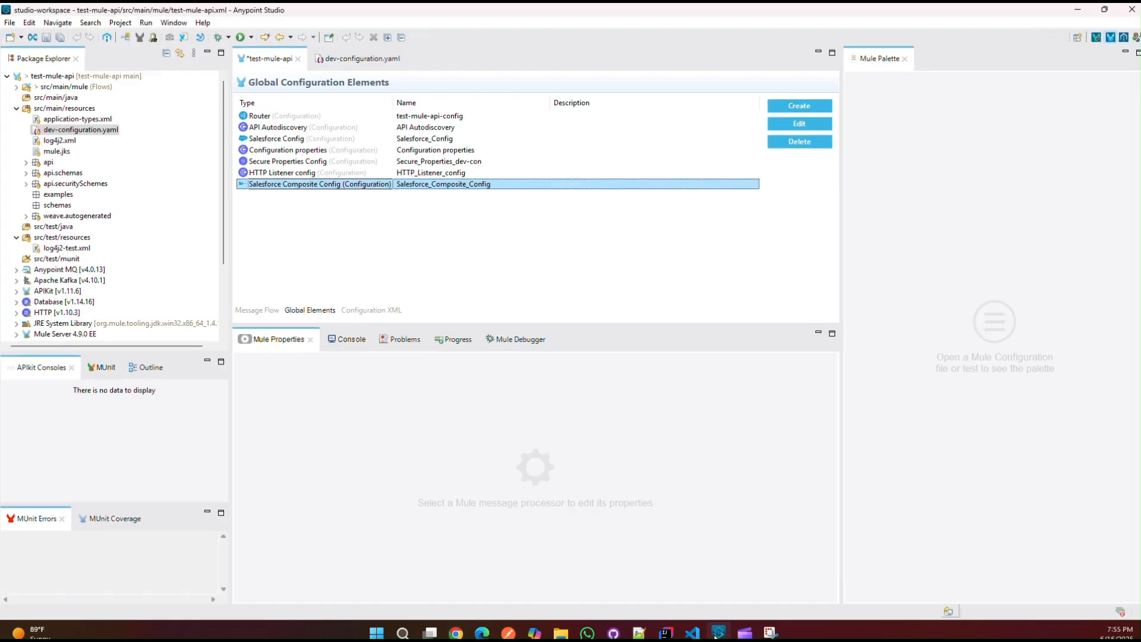
left_click(1079, 11)
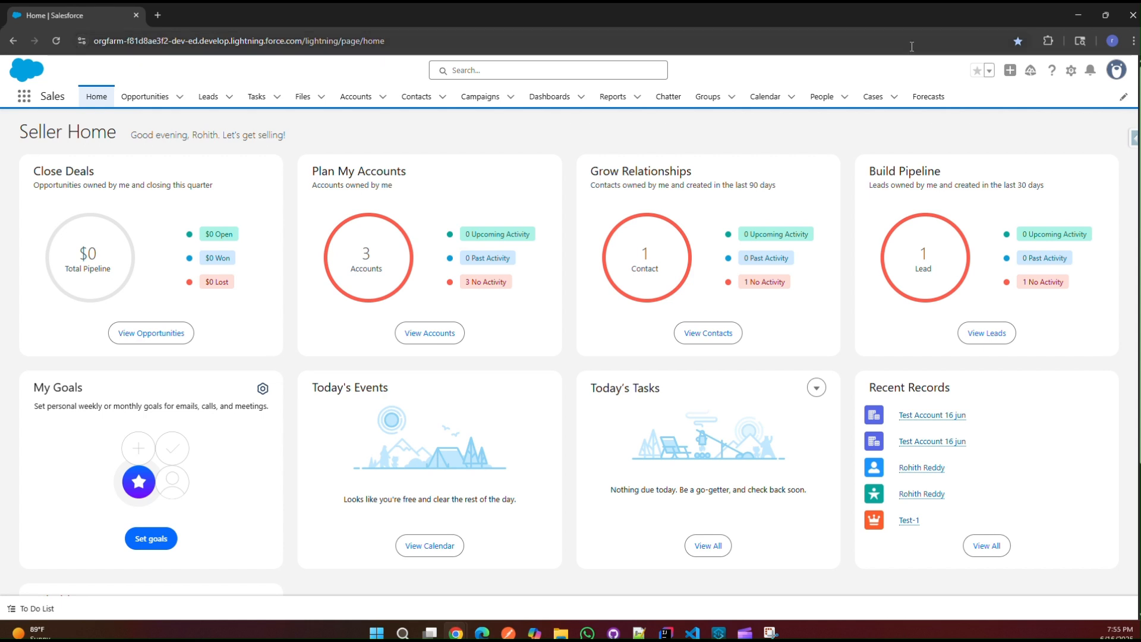
left_click(1071, 70)
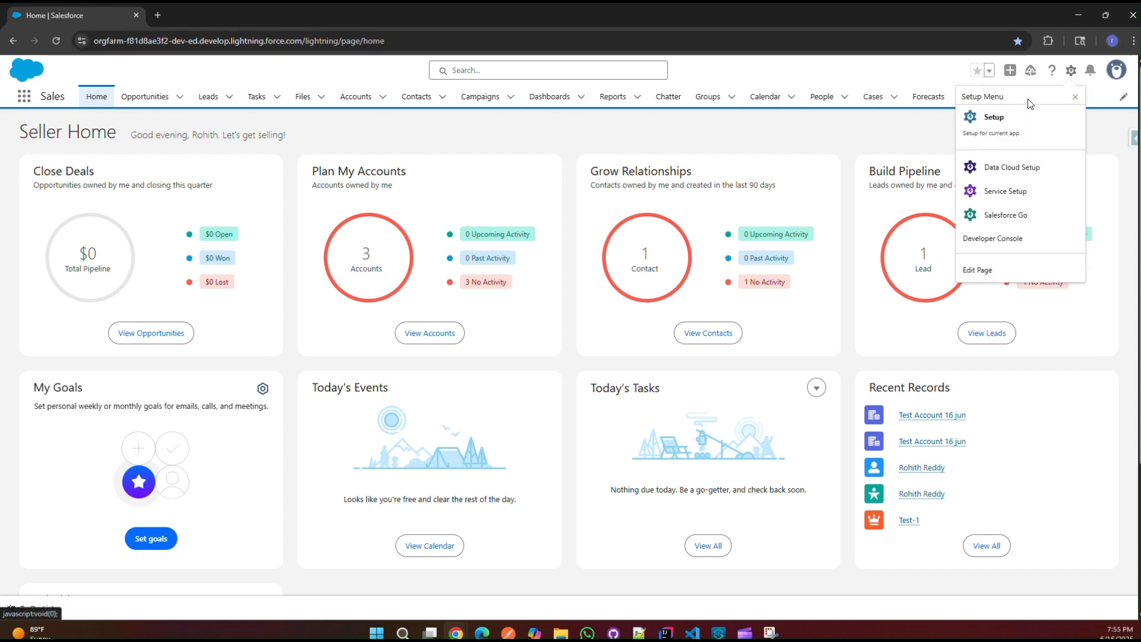
left_click(984, 120)
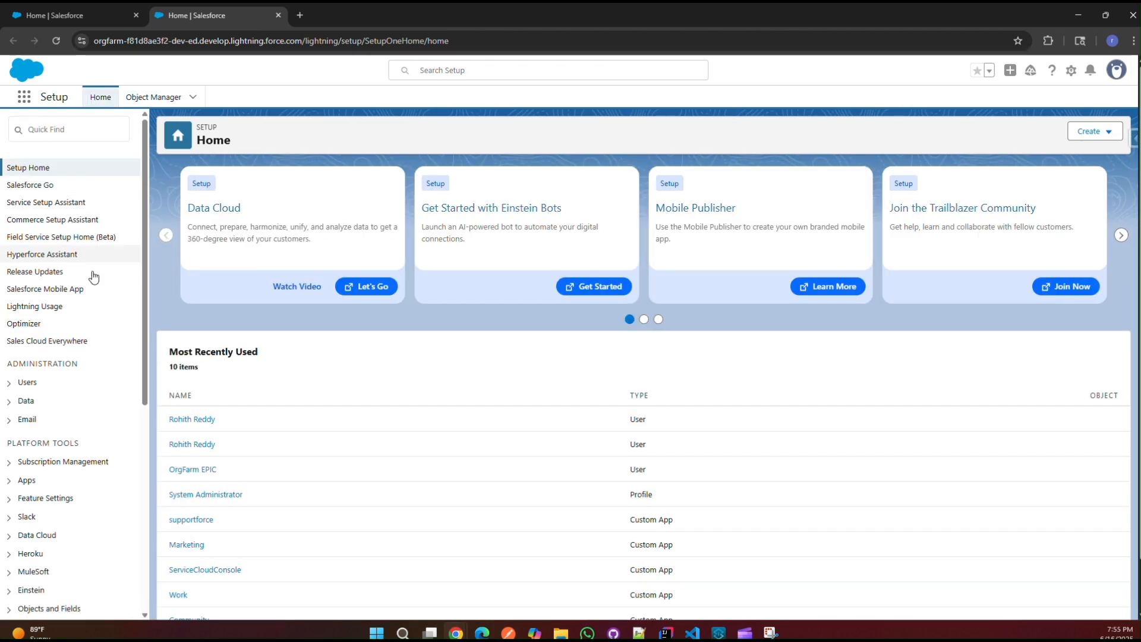
Go to Platform Tools > Apps > App Manager and start a new external client app
left_click(27, 480)
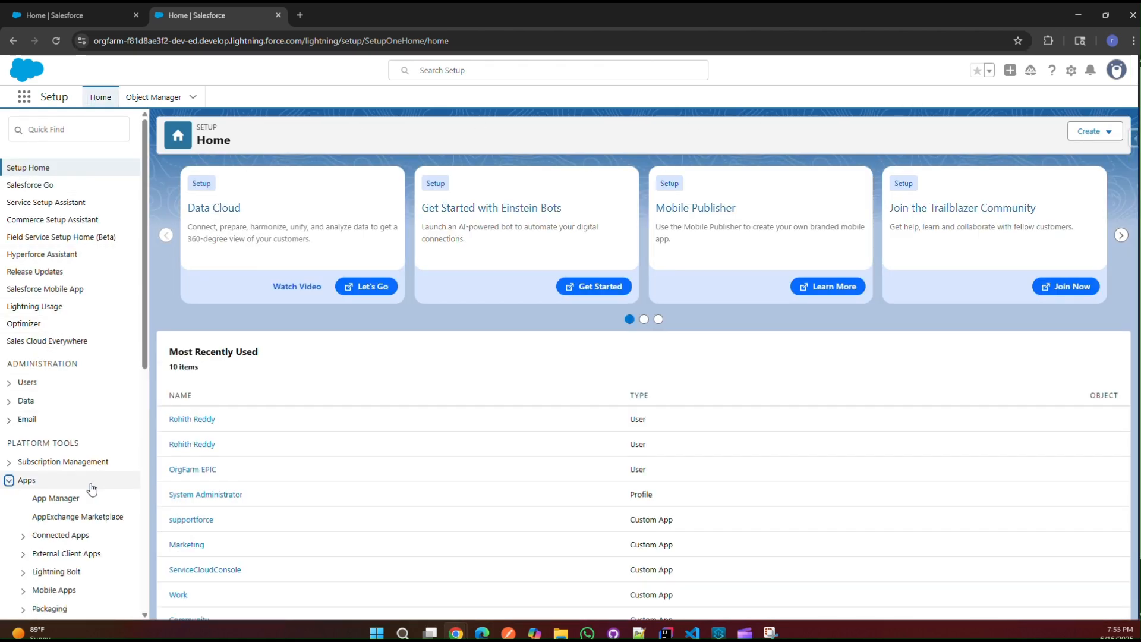
left_click(63, 499)
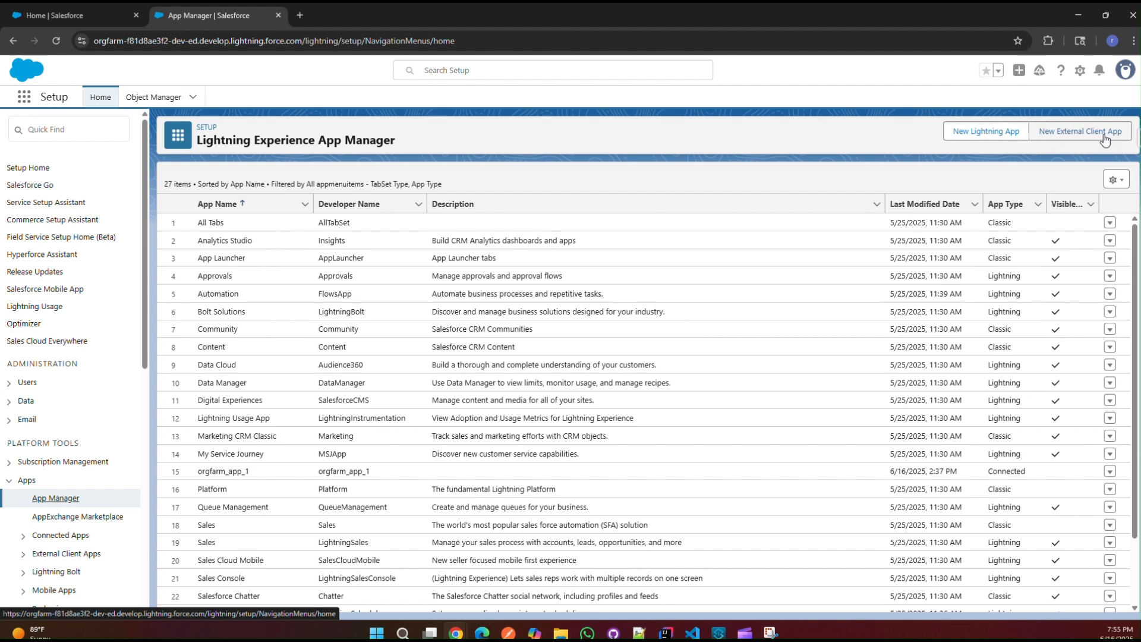
left_click(1041, 132)
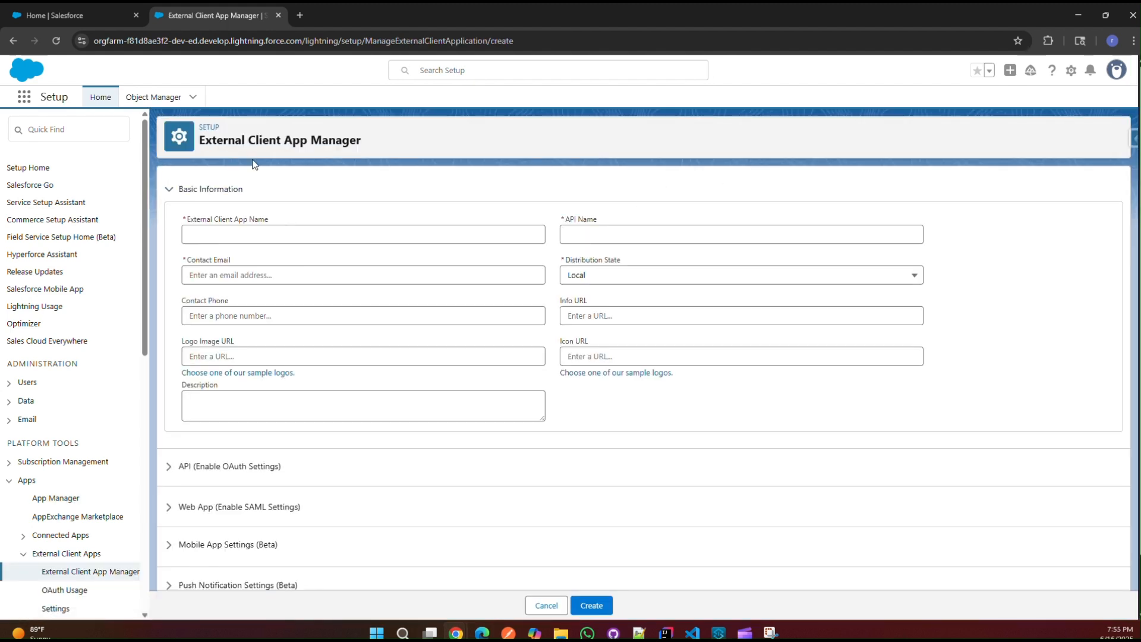
Cancel the new external client app and open Salesforce Classic in a new tab from the profile menu
left_click(547, 605)
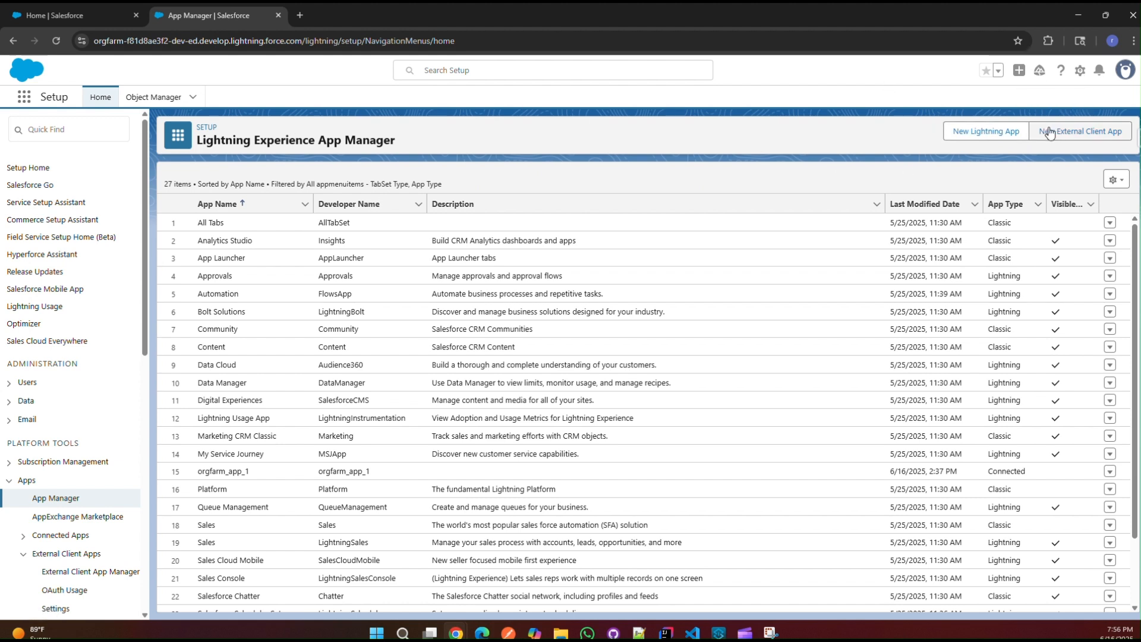
left_click(1080, 70)
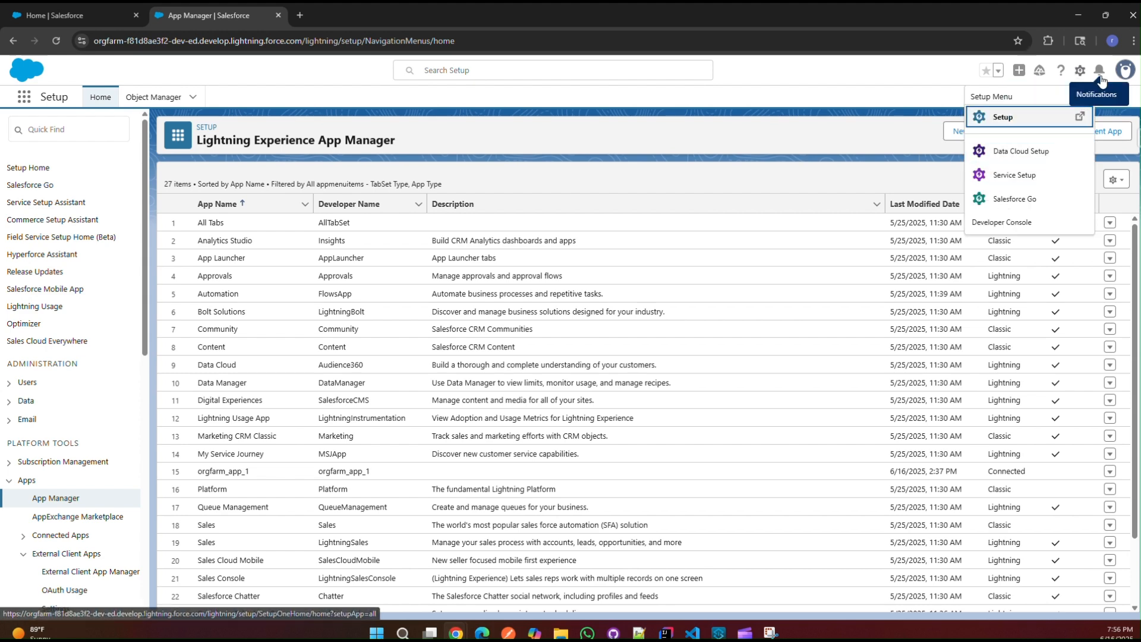
left_click(1126, 72)
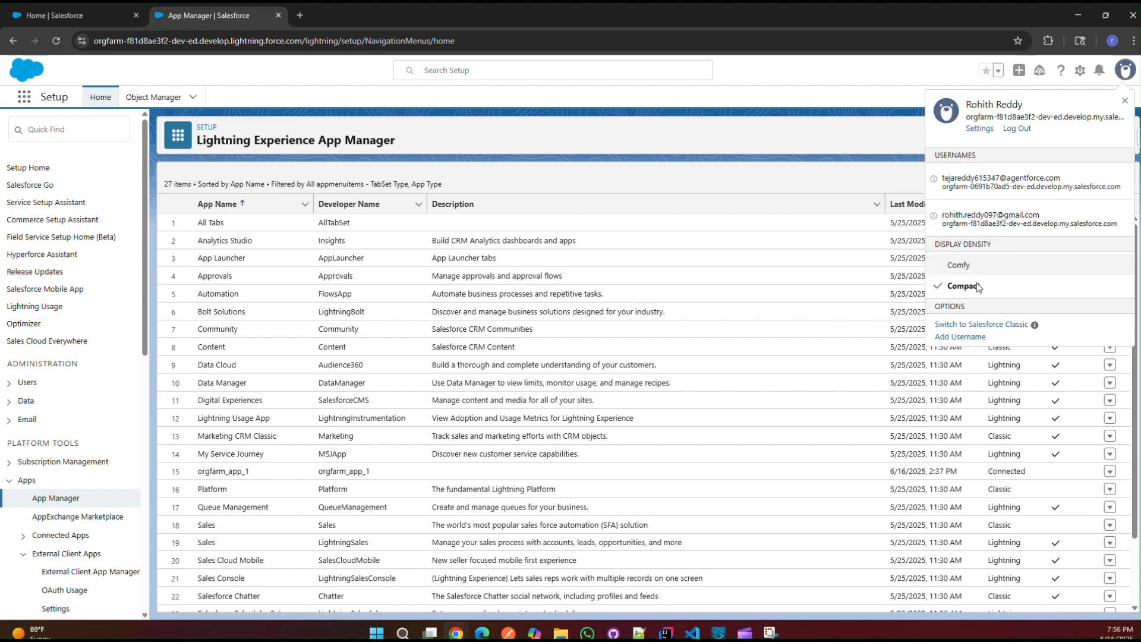
middle_click(981, 324)
left_click(326, 4)
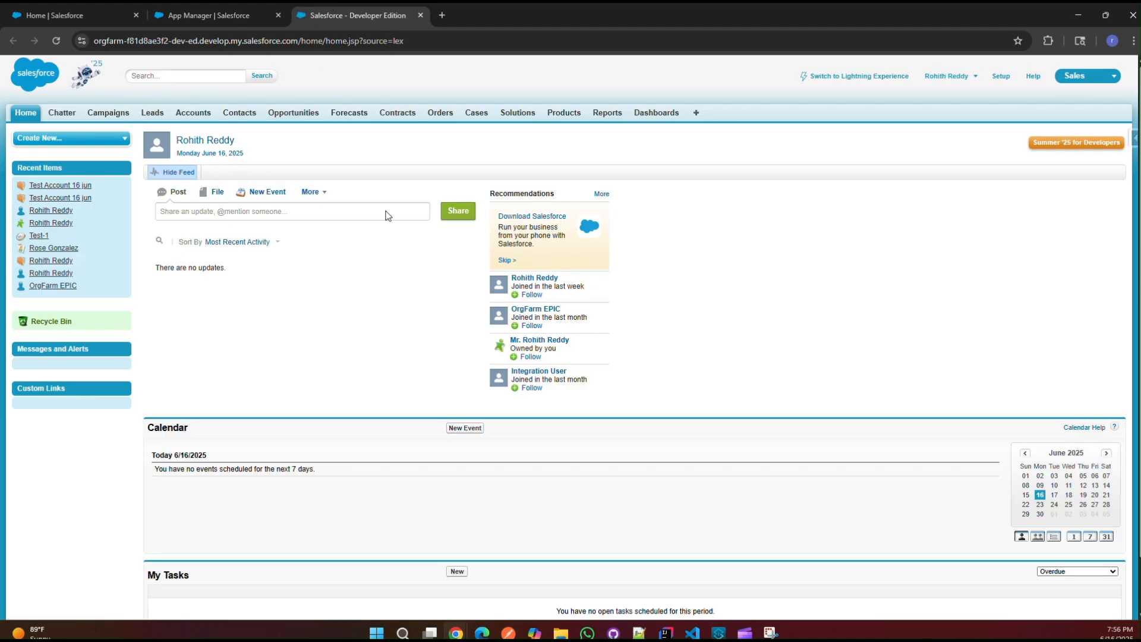
In Salesforce Classic, go to Setup > Create > Apps
left_click(1001, 76)
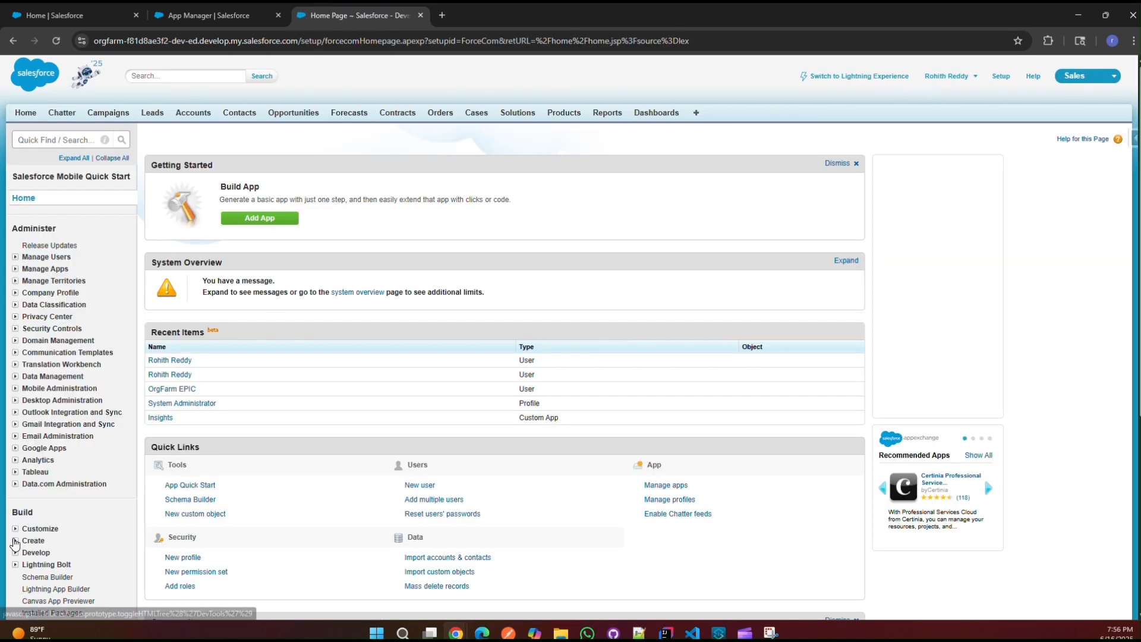
left_click(16, 543)
left_click(40, 560)
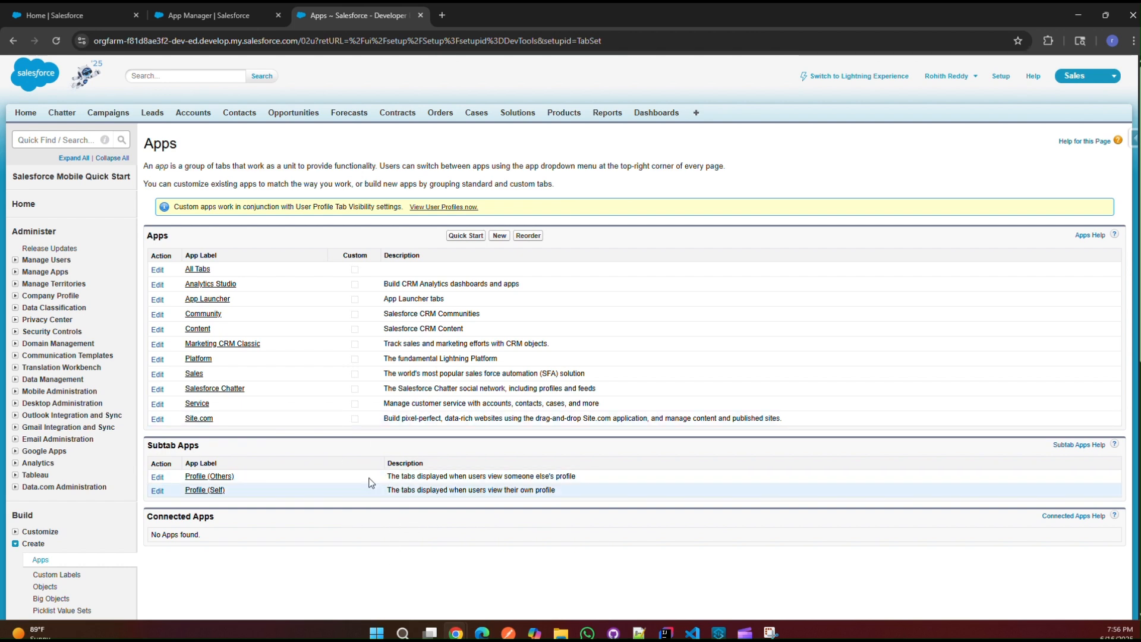
Back in the Lightning tab, open External Client App Settings and start a new connected app
left_click(250, 15)
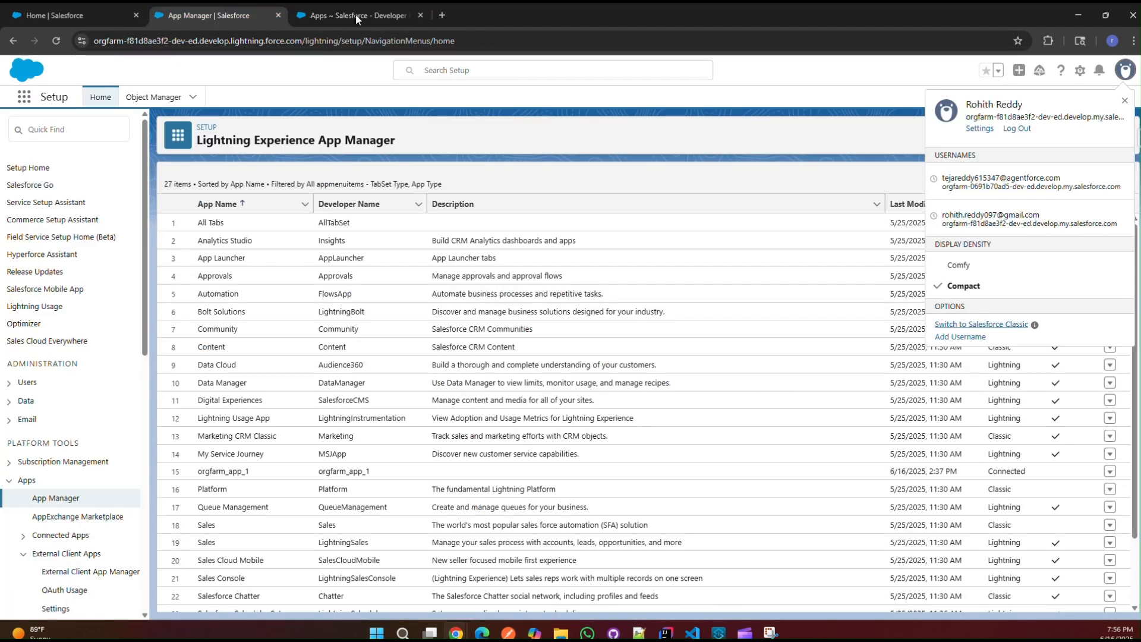
left_click(854, 126)
scroll(79, 493, "down", 3)
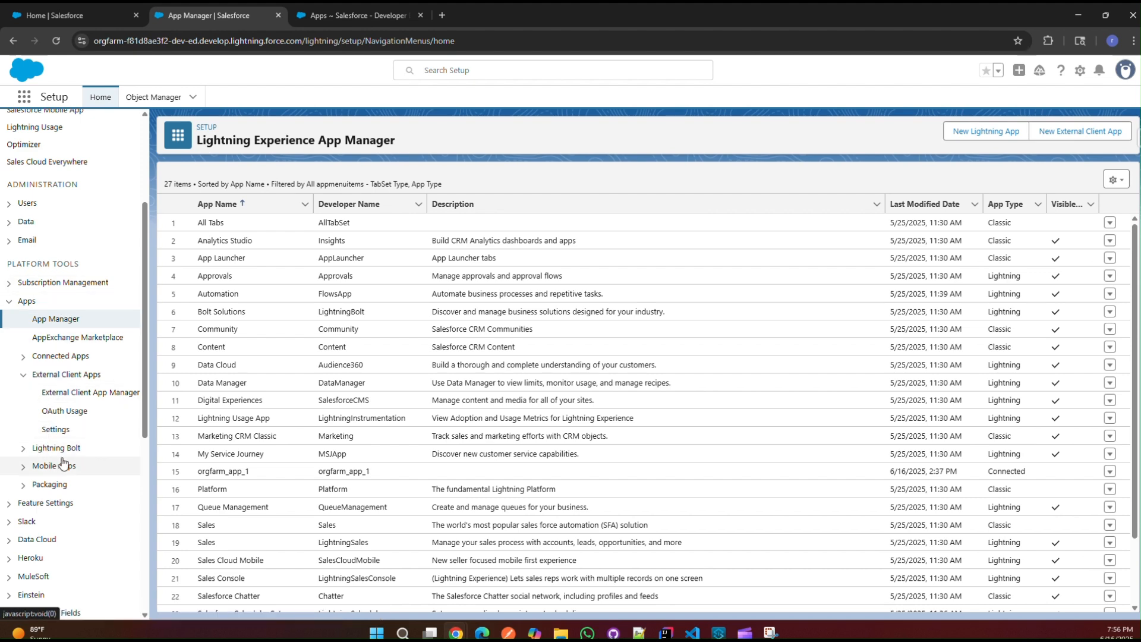
left_click(55, 429)
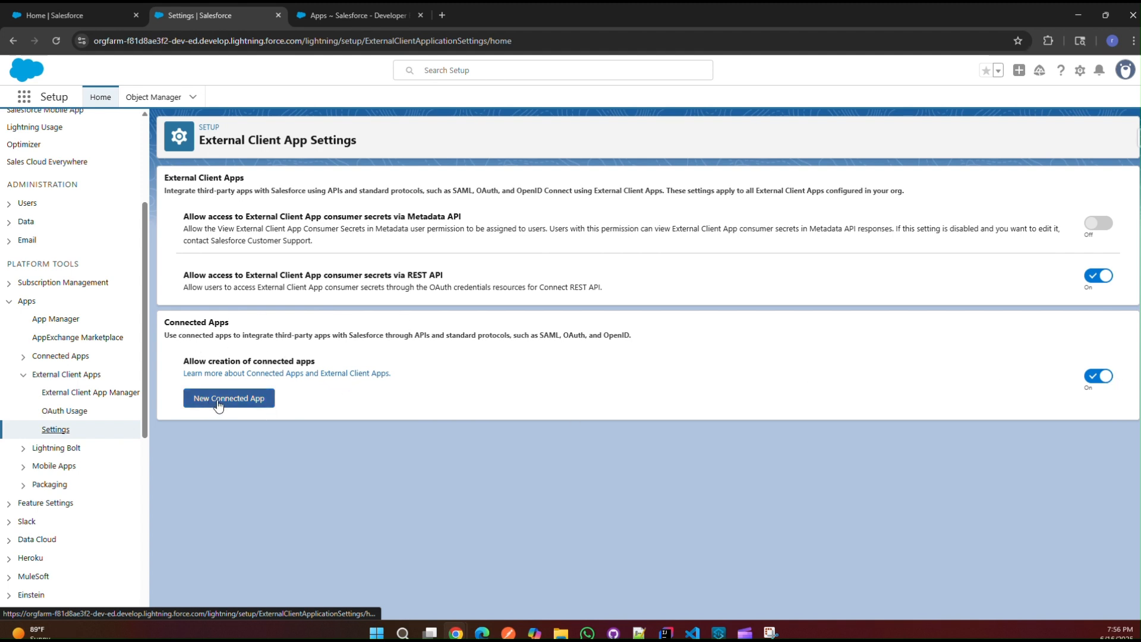
left_click(219, 400)
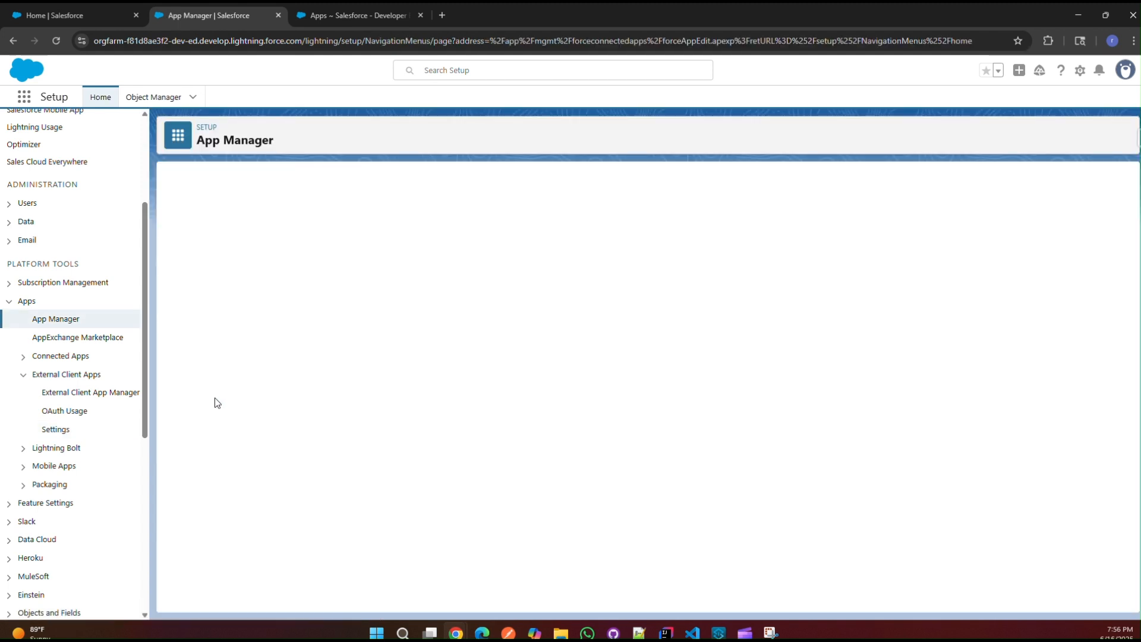
Name the connected app 'test mule app' (API name test_mule_app) and enable OAuth settings
left_click(364, 245)
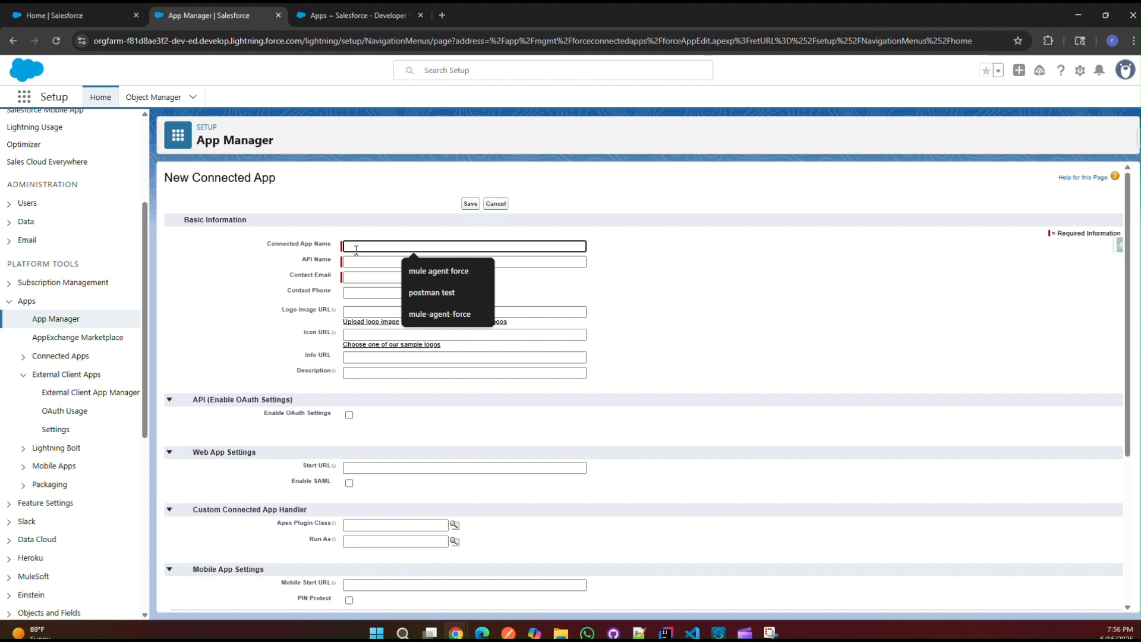
type("test mule app")
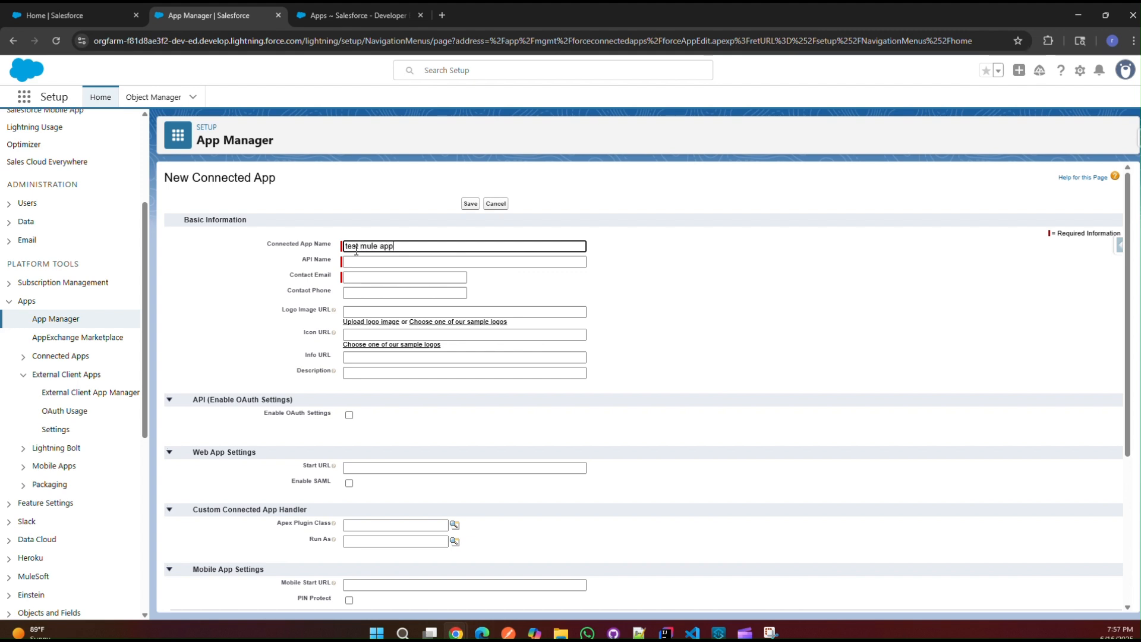
left_click(618, 300)
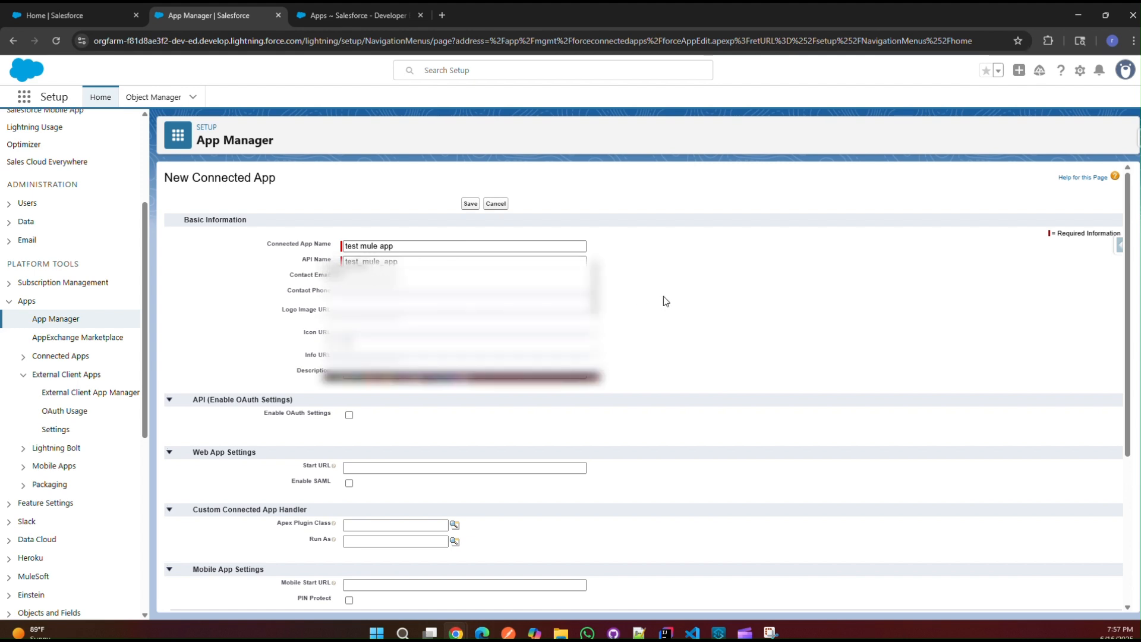
scroll(618, 294, "down", 2)
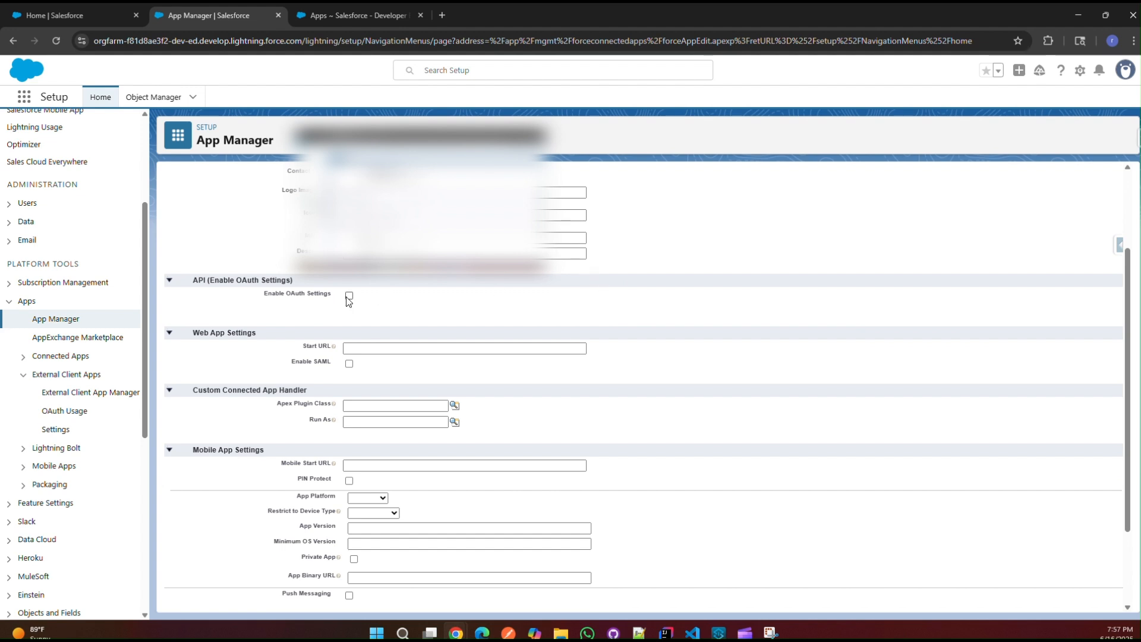
left_click(349, 296)
left_click(412, 332)
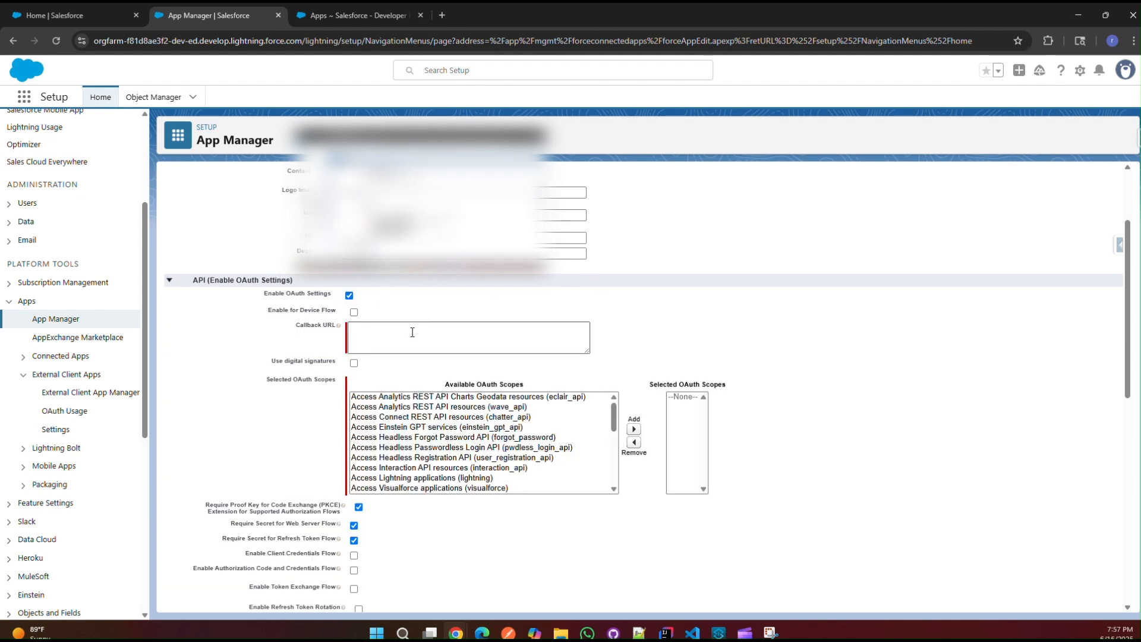
left_click(362, 327)
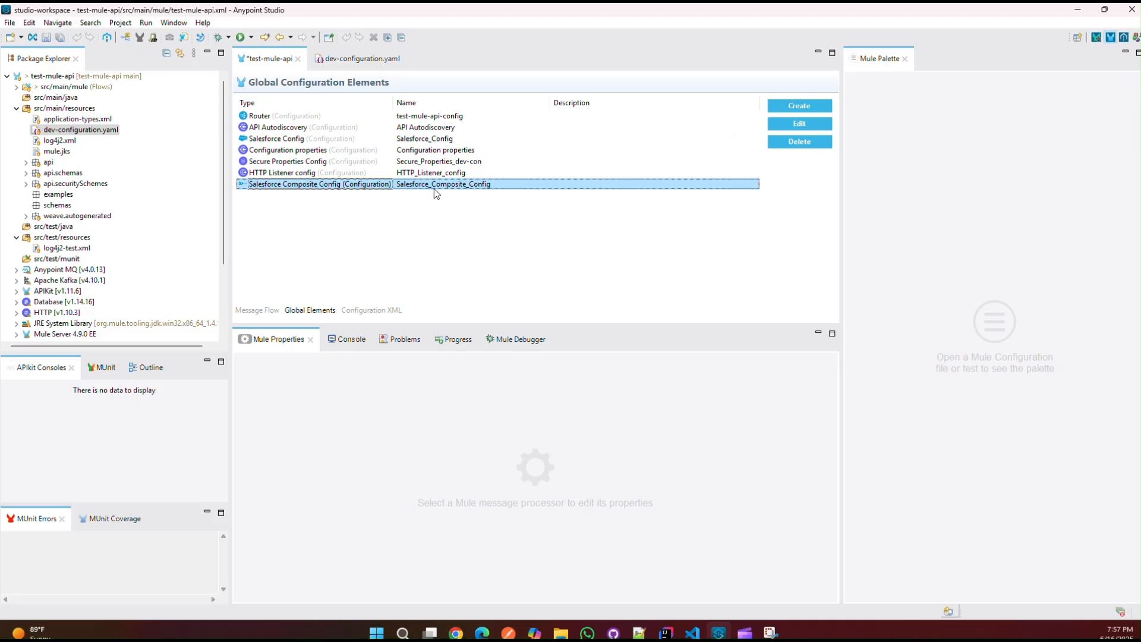
double_click(434, 187)
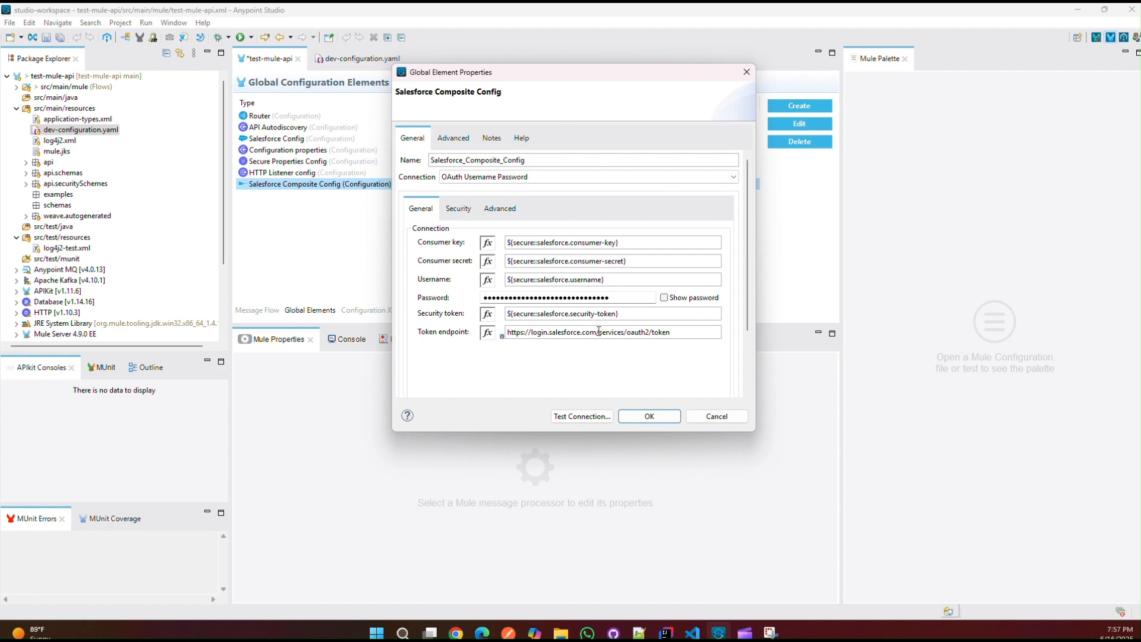
left_click_drag(596, 331, 507, 332)
key("ctrl+c")
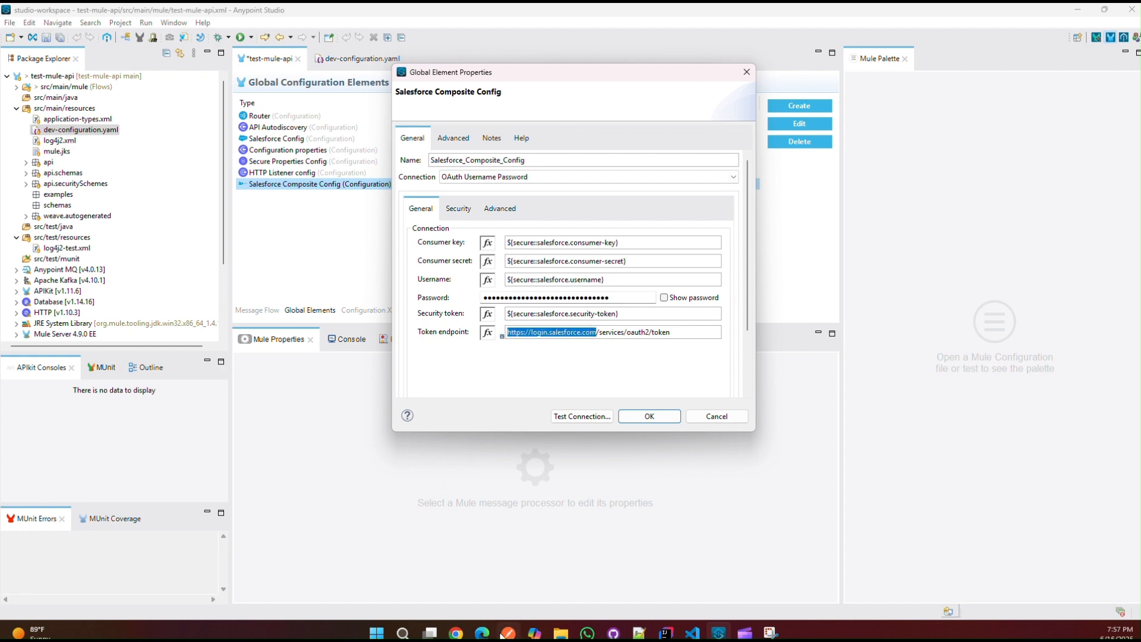
mouse_move(456, 633)
left_click(511, 571)
key("ctrl+v")
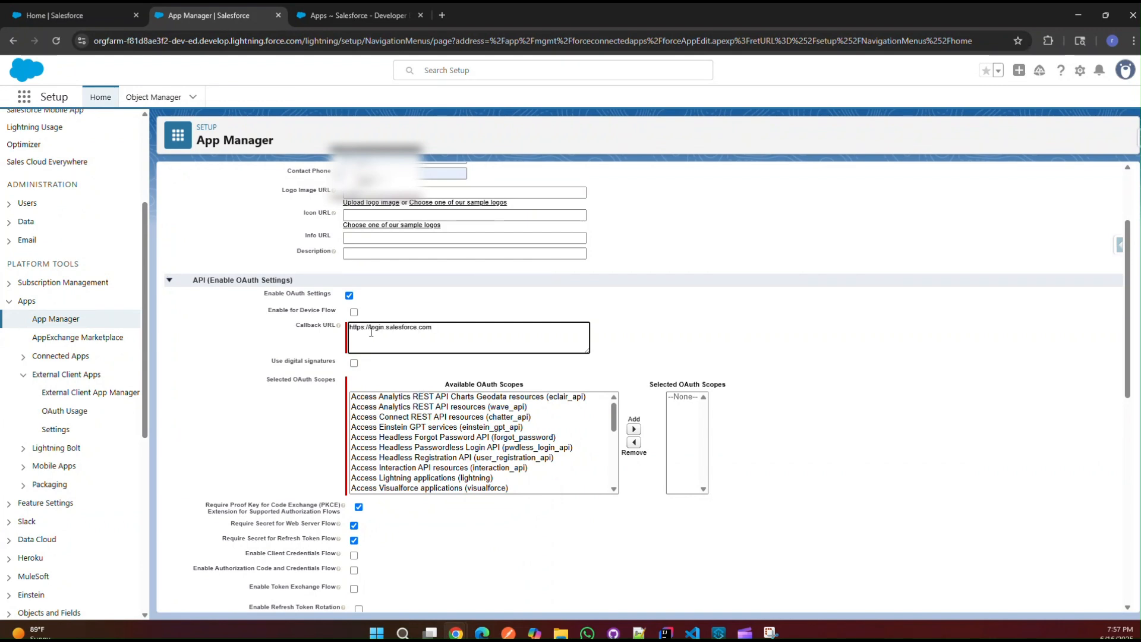
Add Full access (full) to the connected app's selected OAuth scopes
left_click_drag(370, 326, 438, 326)
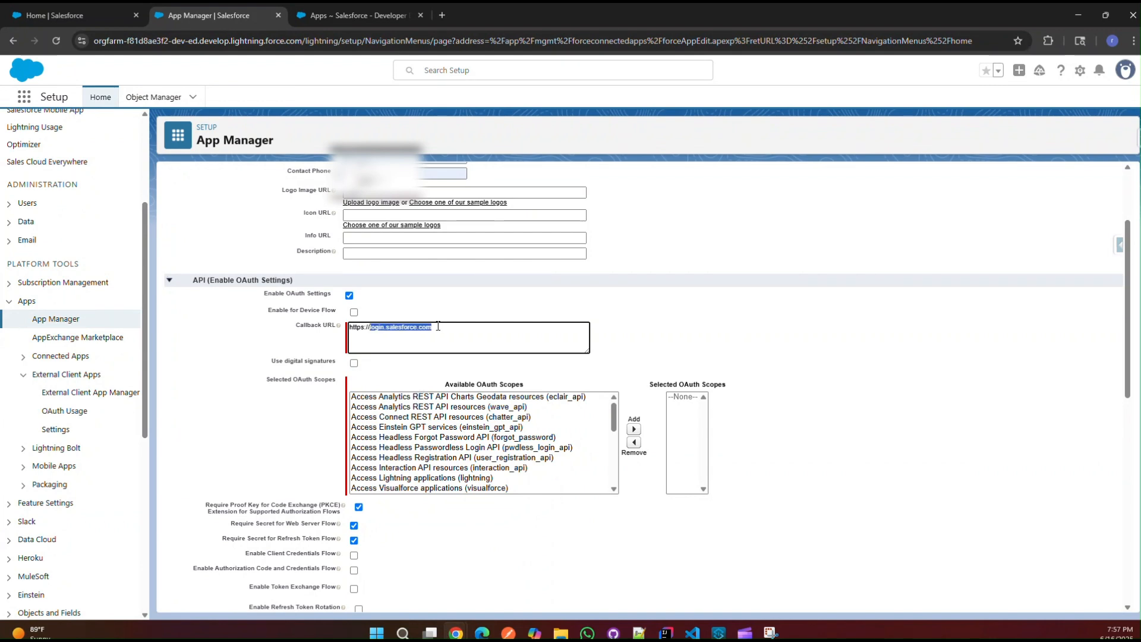
left_click(512, 340)
scroll(446, 434, "down", 5)
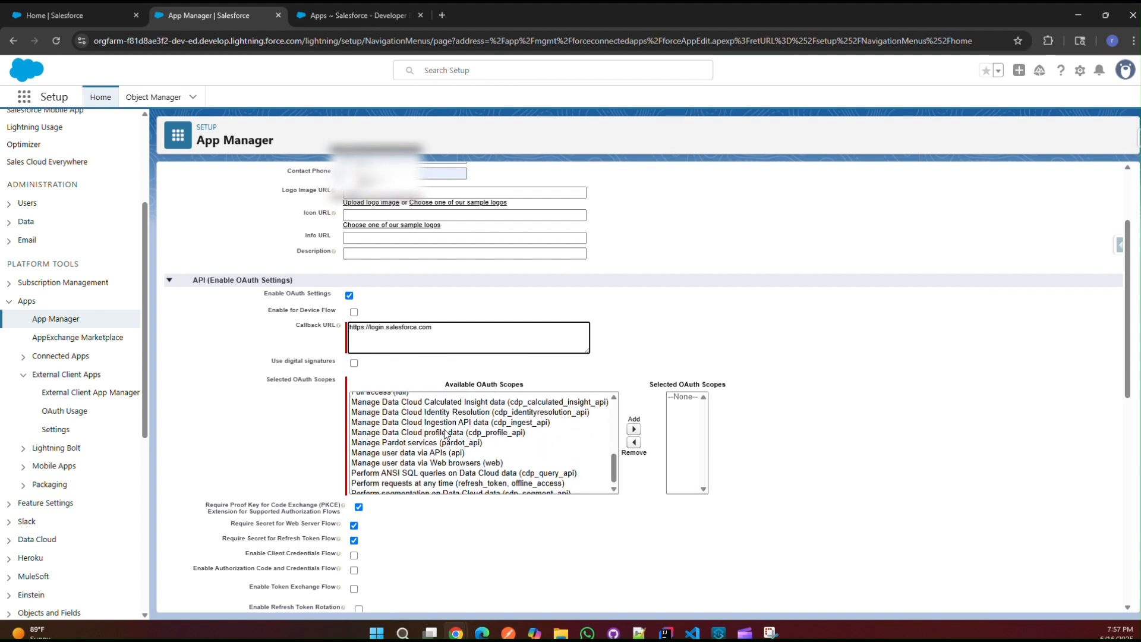
left_click(533, 448)
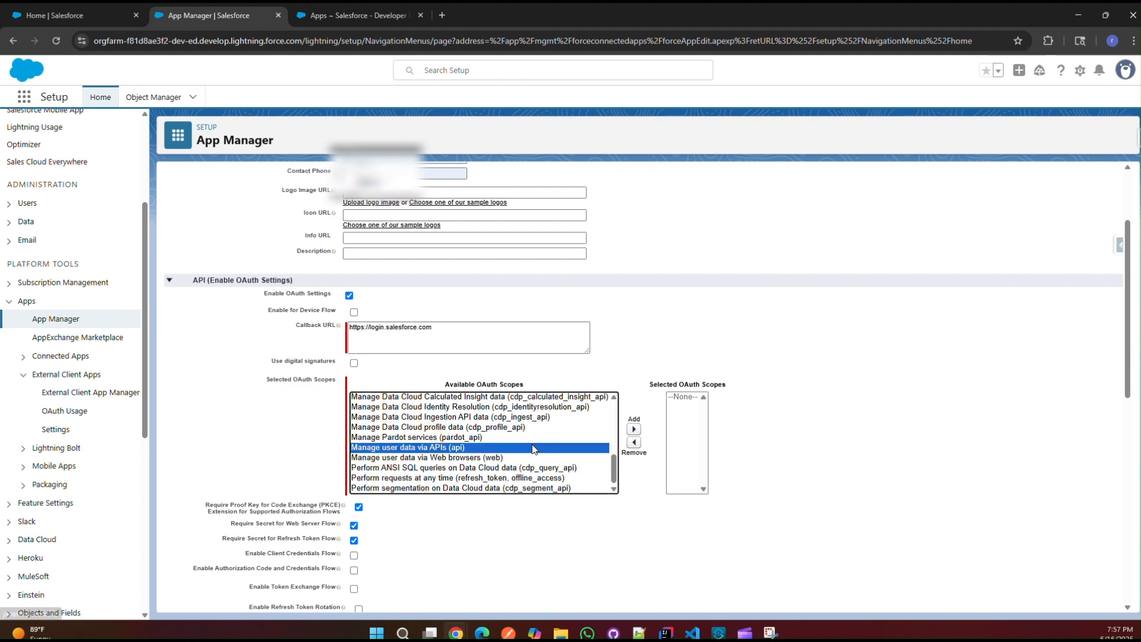
key("f")
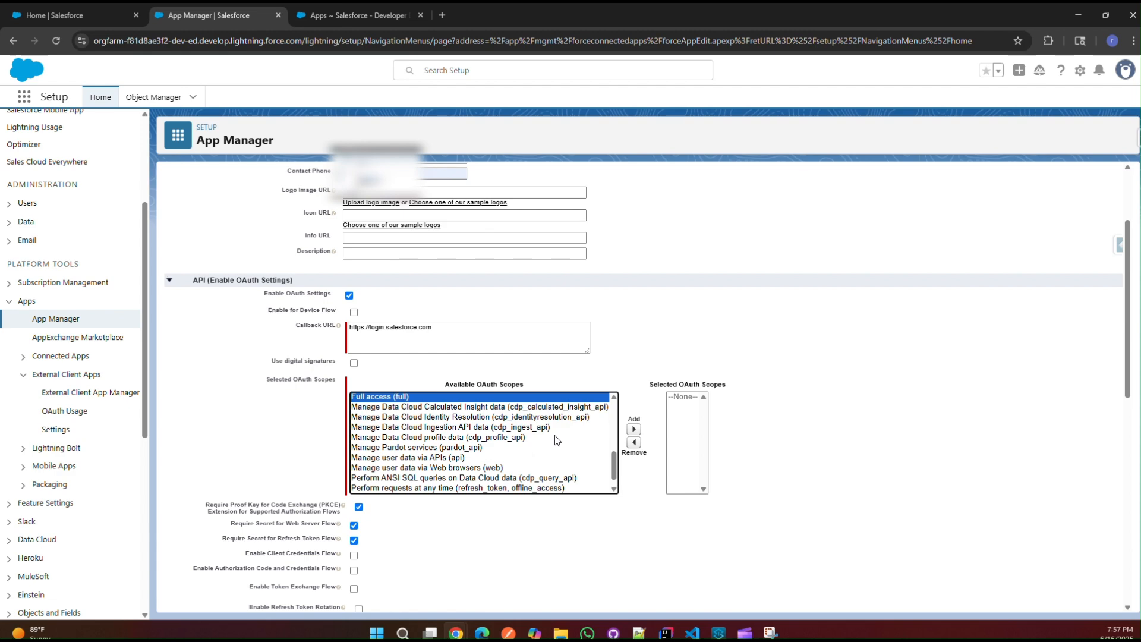
left_click(633, 430)
Save the connected app and note the changes-take-effect notice
scroll(772, 404, "down", 3)
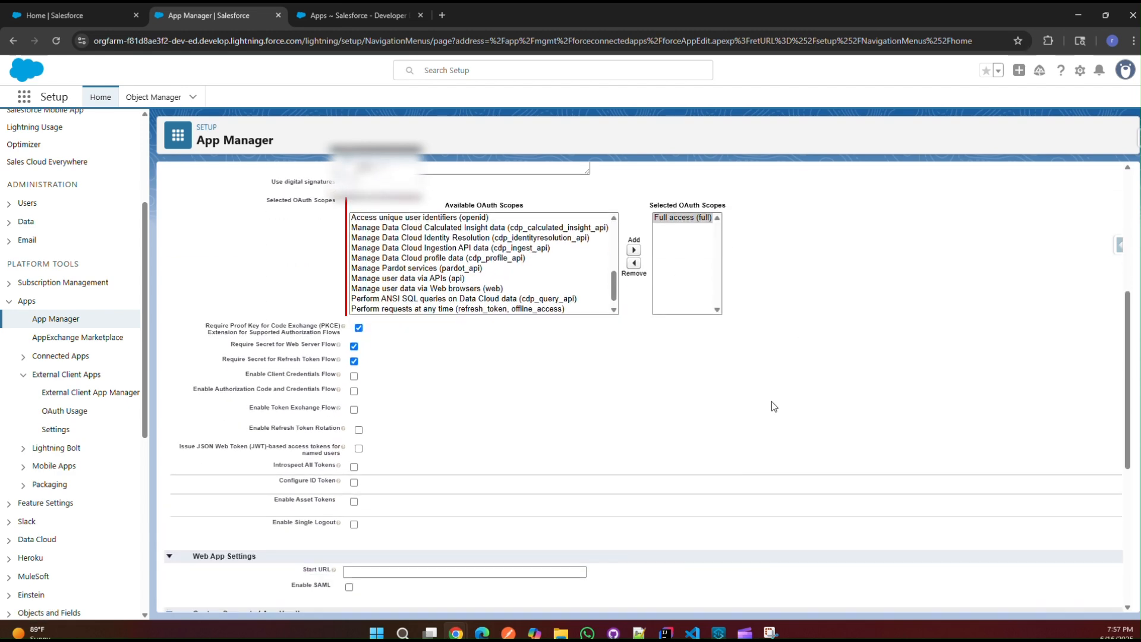
scroll(398, 370, "down", 5)
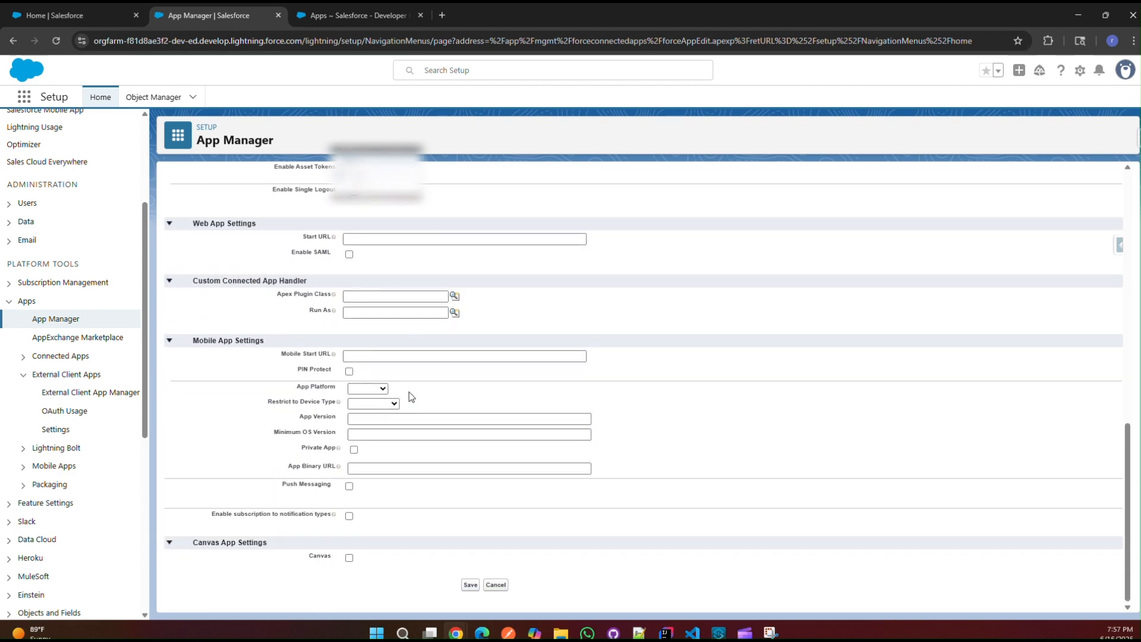
left_click(470, 584)
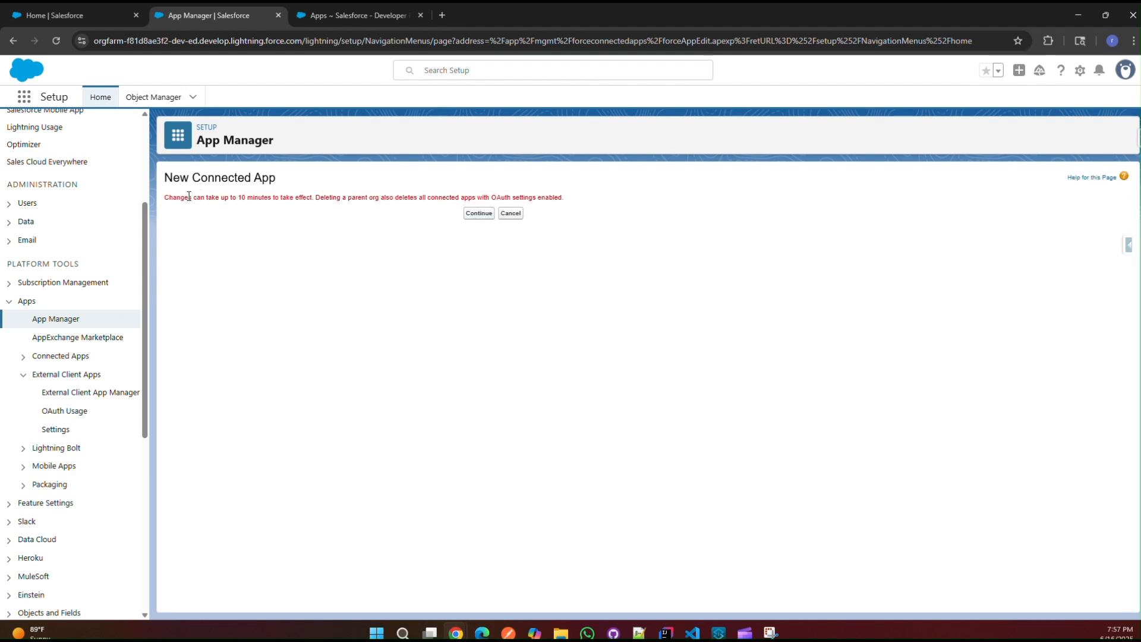
triple_click(286, 196)
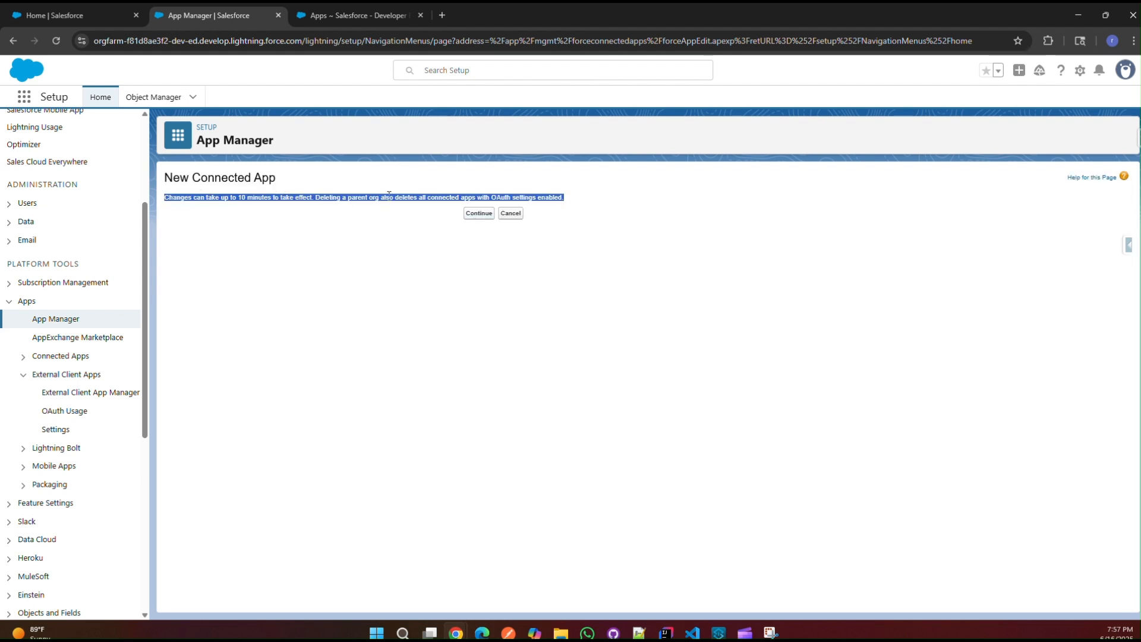
Open test mule app's Manage Consumer Details and verify identity by pasting the emailed code
left_click(482, 216)
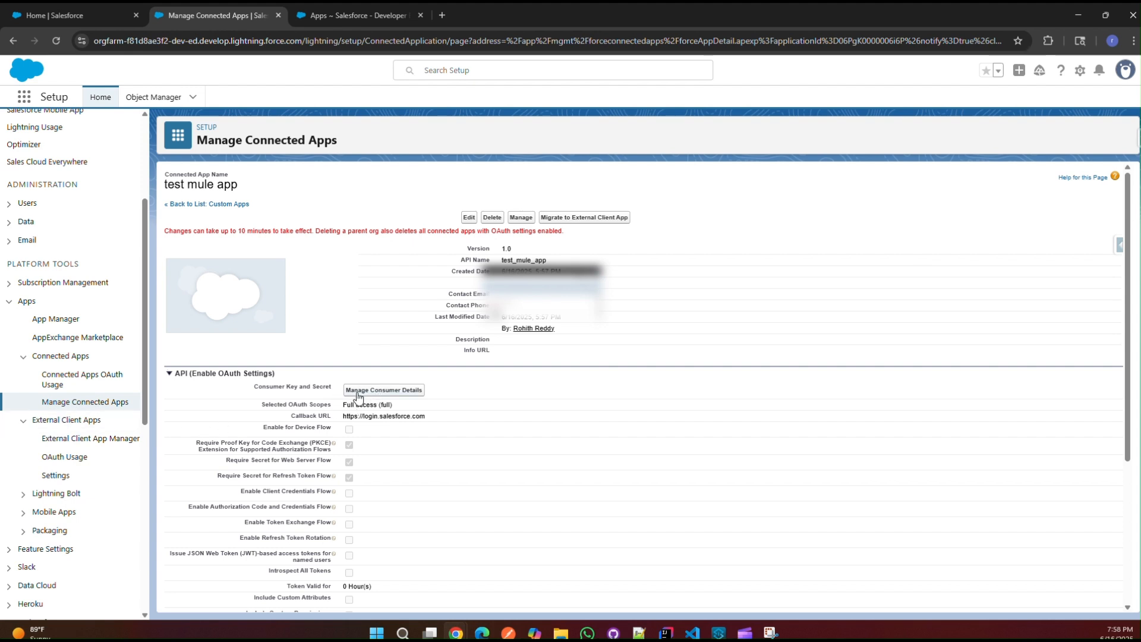
left_click(392, 396)
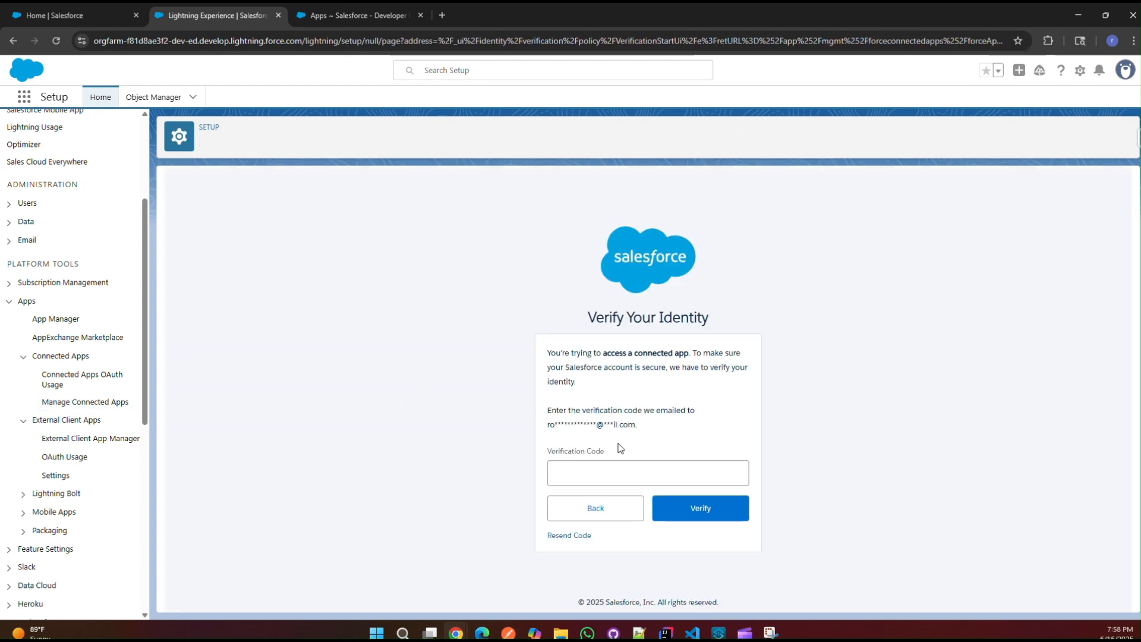
left_click(603, 474)
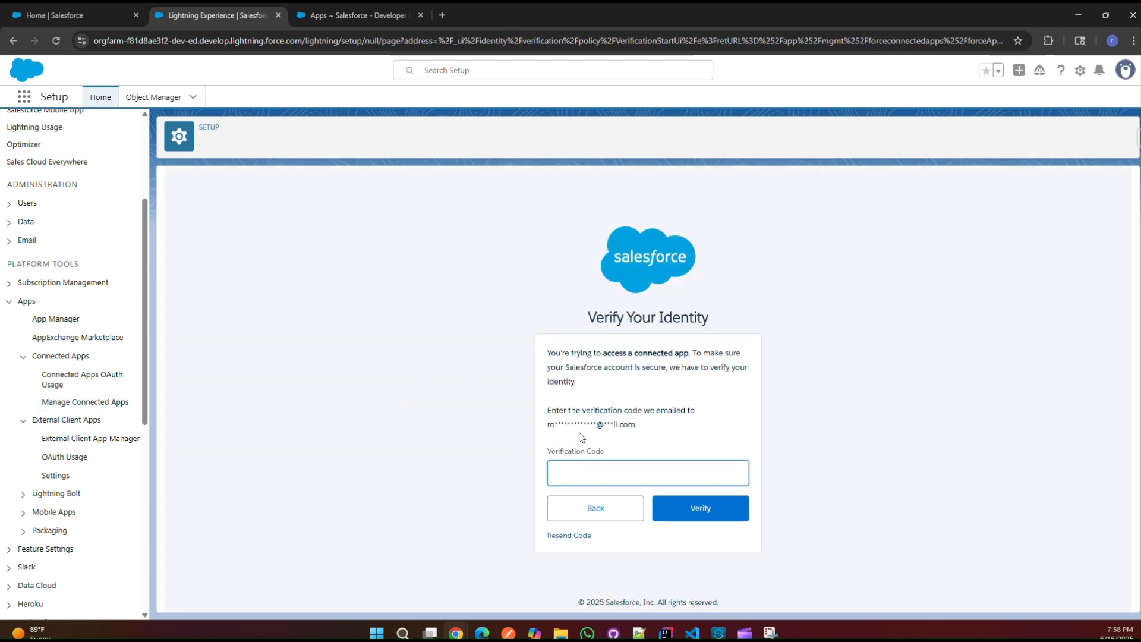
left_click(451, 634)
left_click(402, 588)
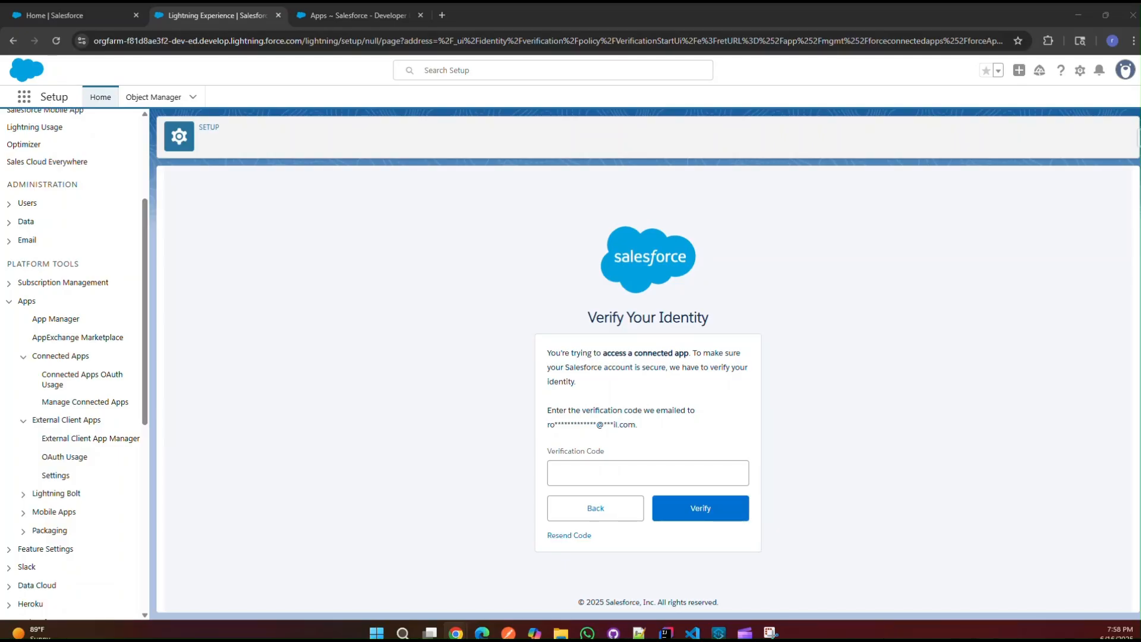
key("ctrl+v")
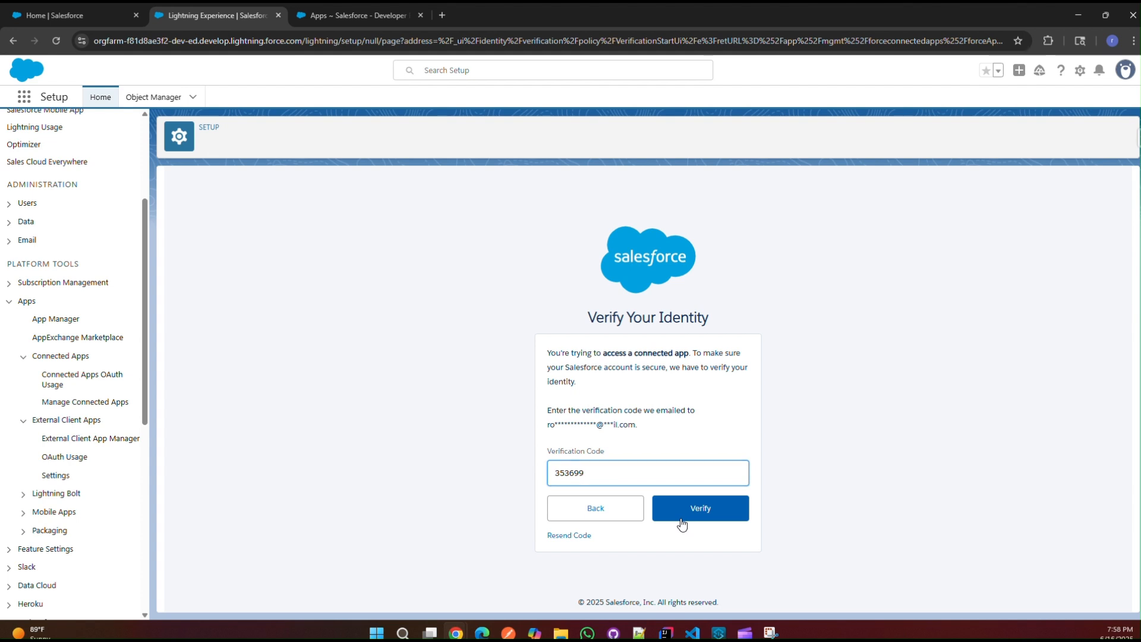
left_click(688, 509)
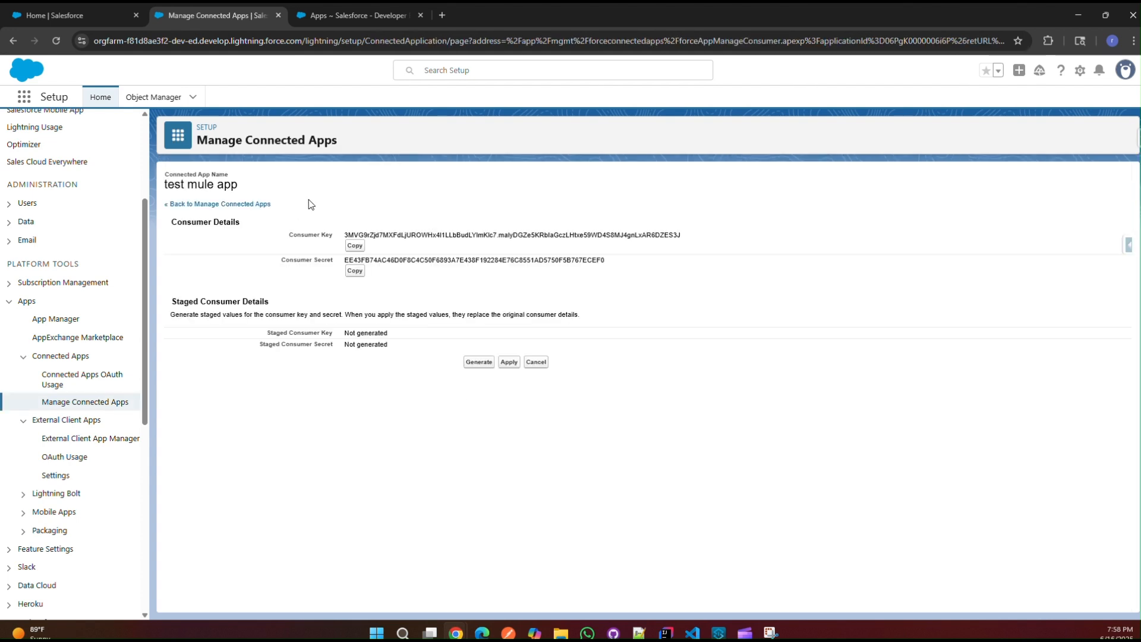
Create a new Postman request with a form-data body holding the consumer key and consumer secret
left_click(354, 247)
left_click(509, 632)
left_click(547, 44)
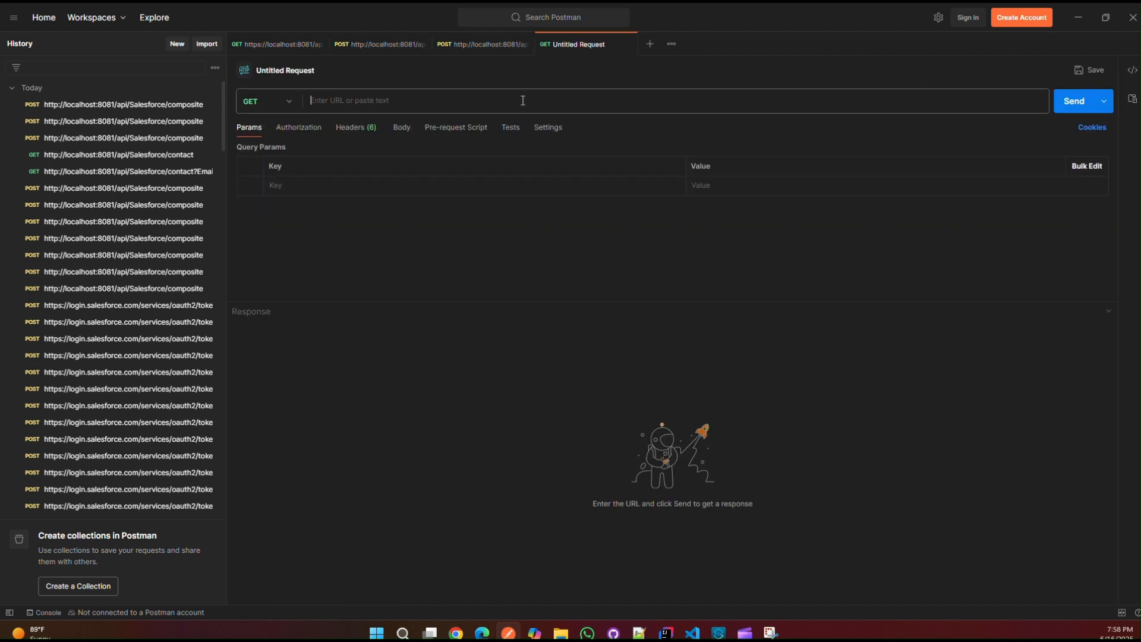
left_click(397, 127)
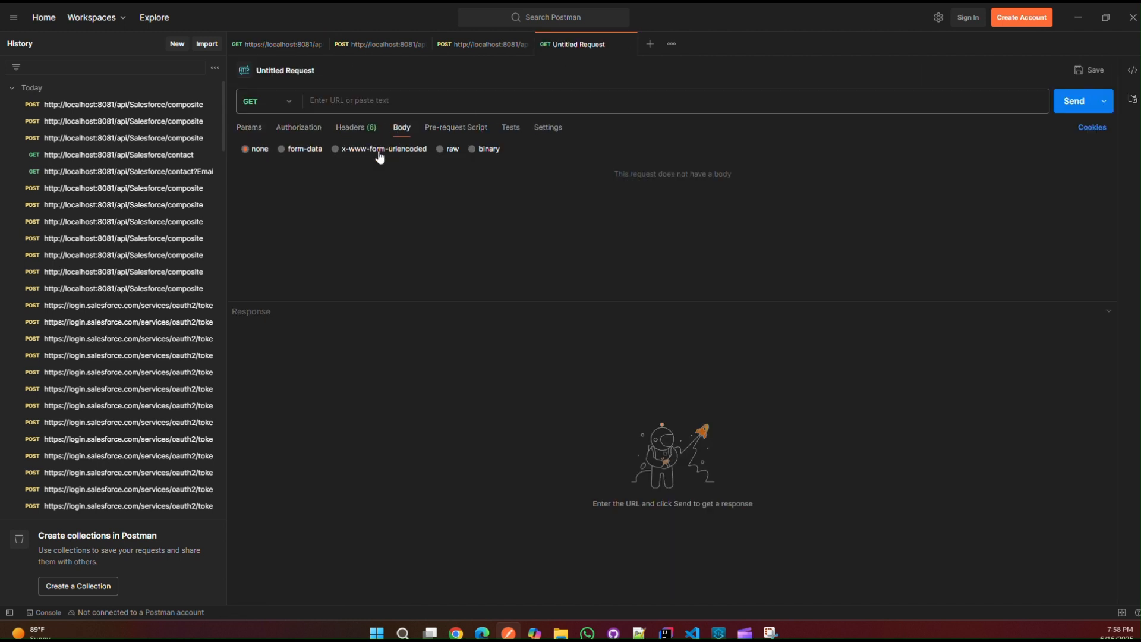
left_click(303, 149)
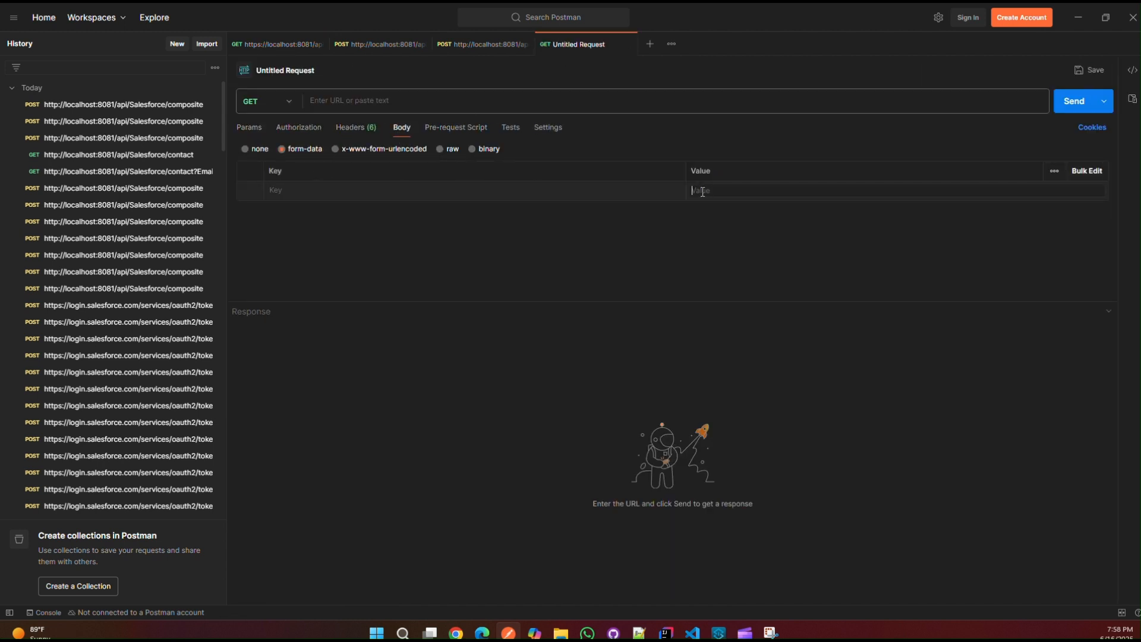
left_click(1078, 17)
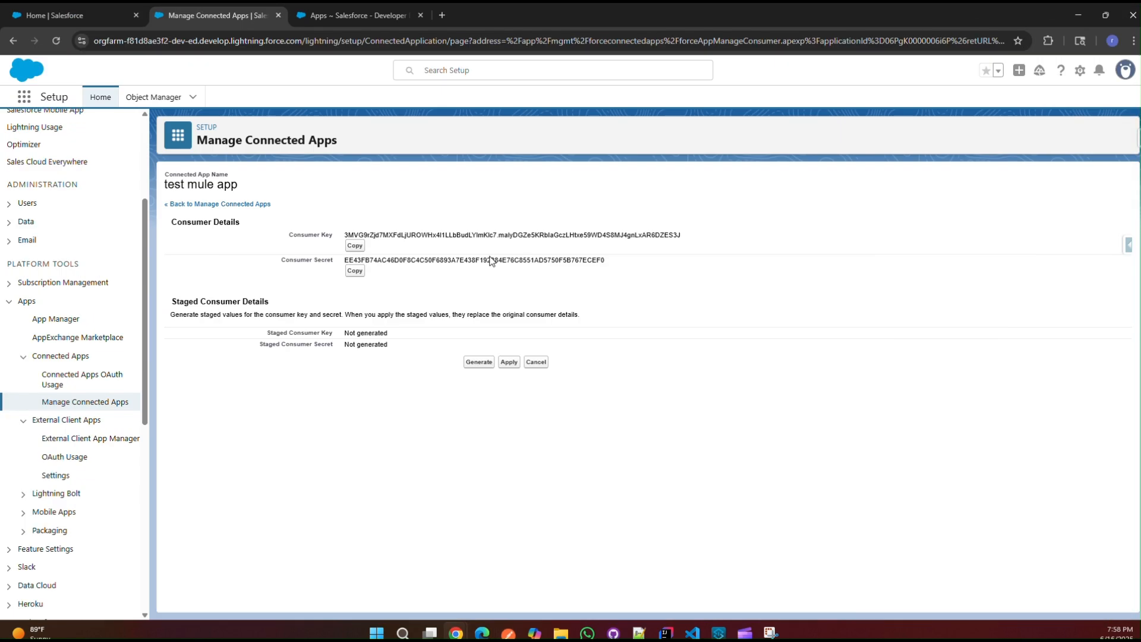
left_click(1078, 15)
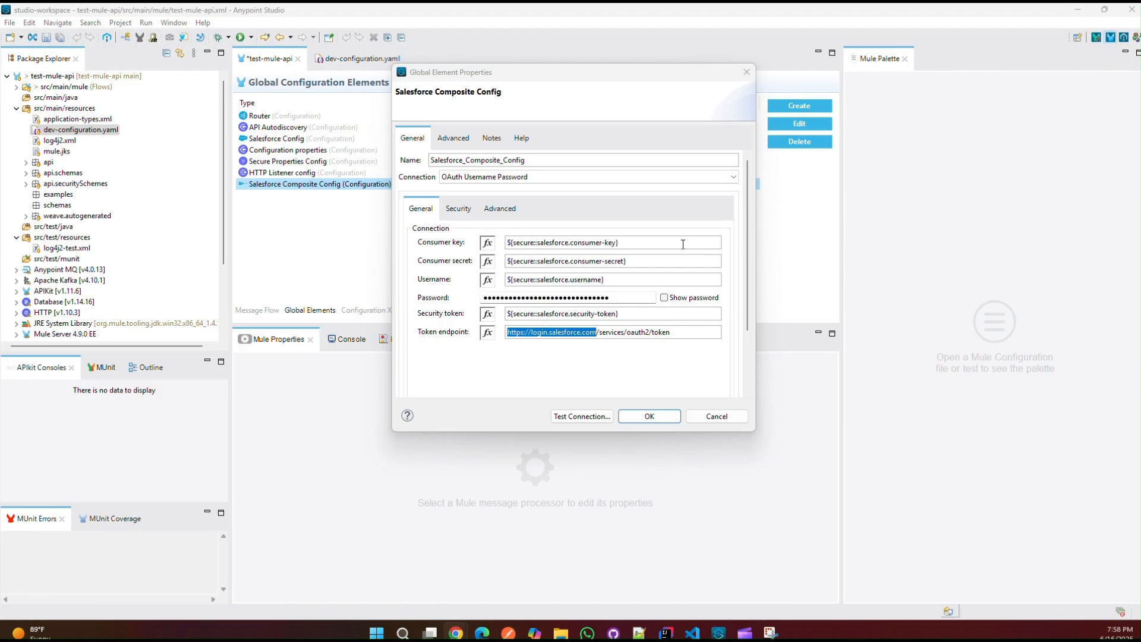
left_click(507, 635)
left_click(721, 208)
key("ctrl+v")
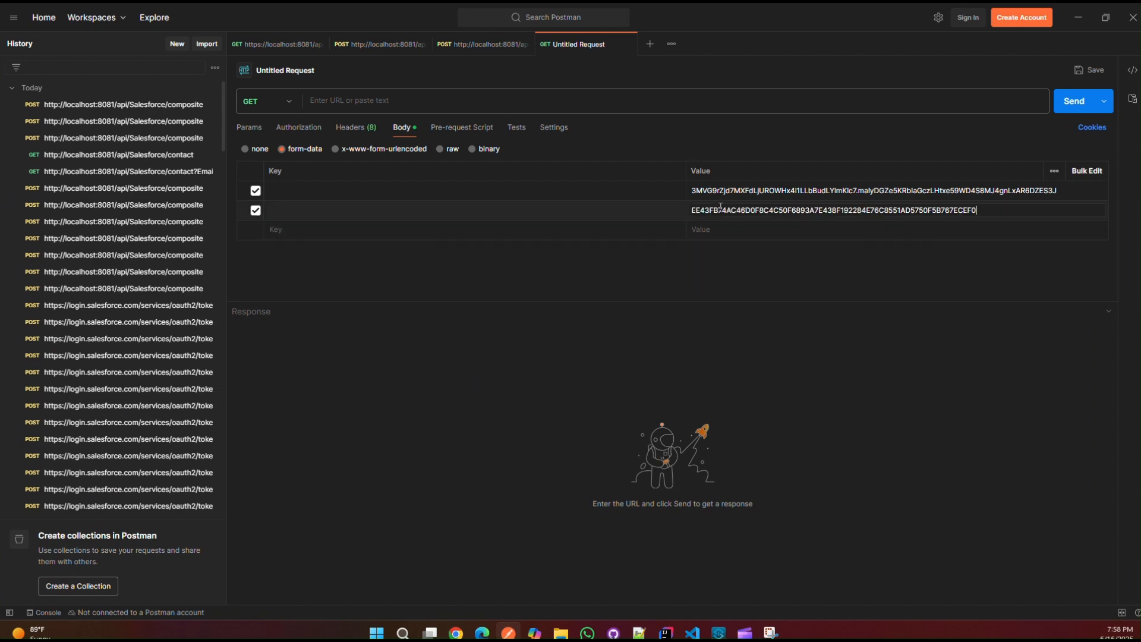
left_click(1079, 18)
left_click_drag(685, 332, 228, 294)
key("ctrl+c")
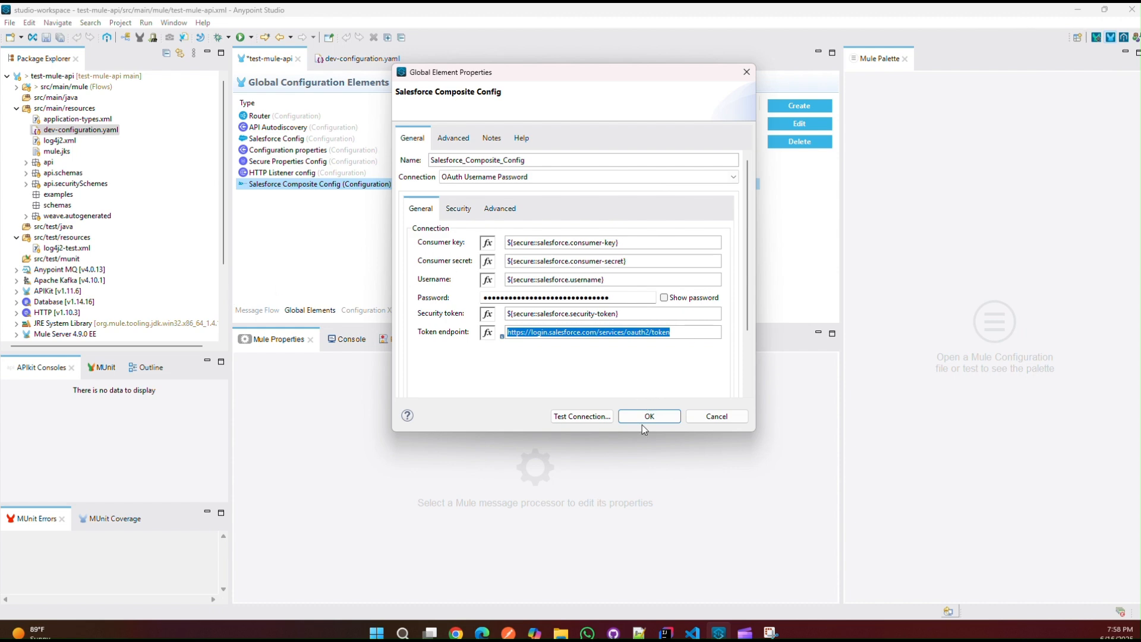
left_click(676, 422)
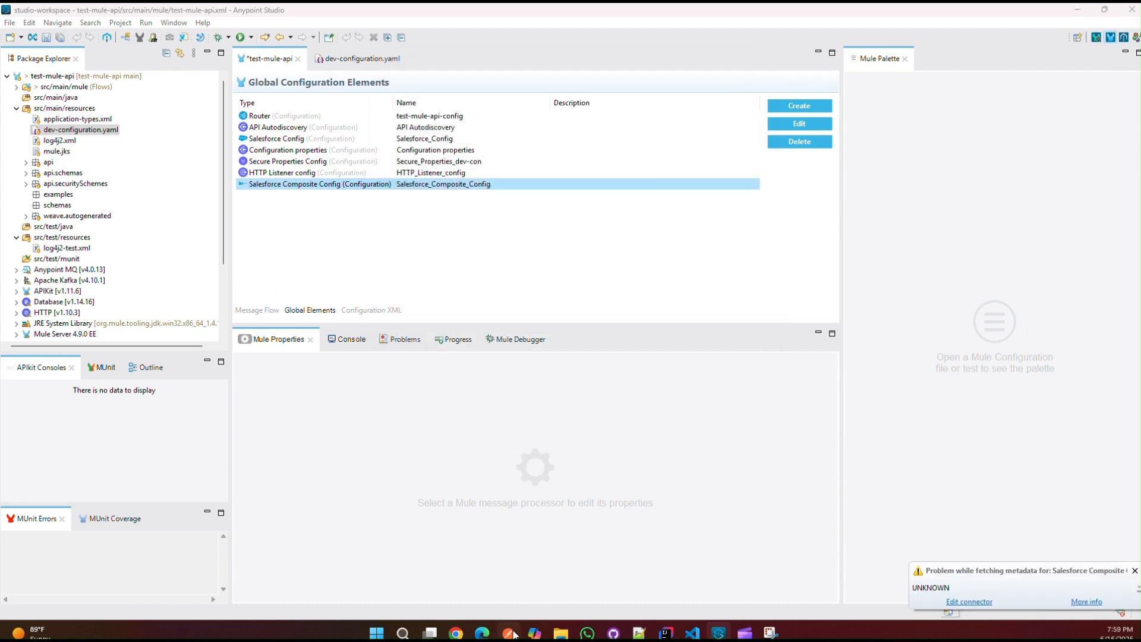
left_click(508, 633)
left_click(519, 108)
key("ctrl+v")
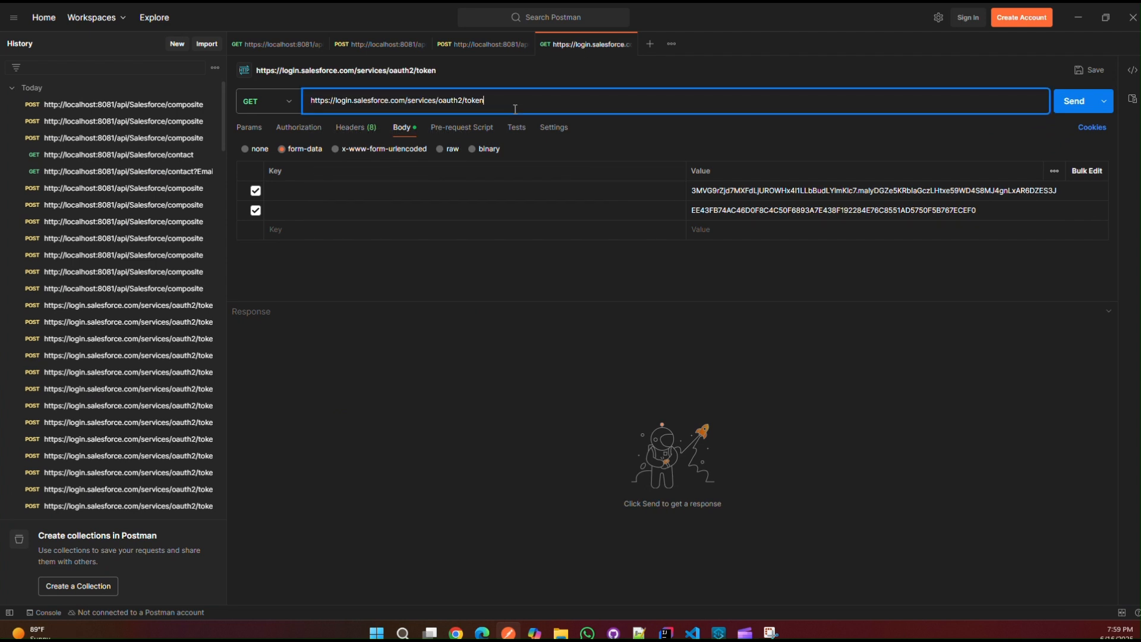
left_click(518, 284)
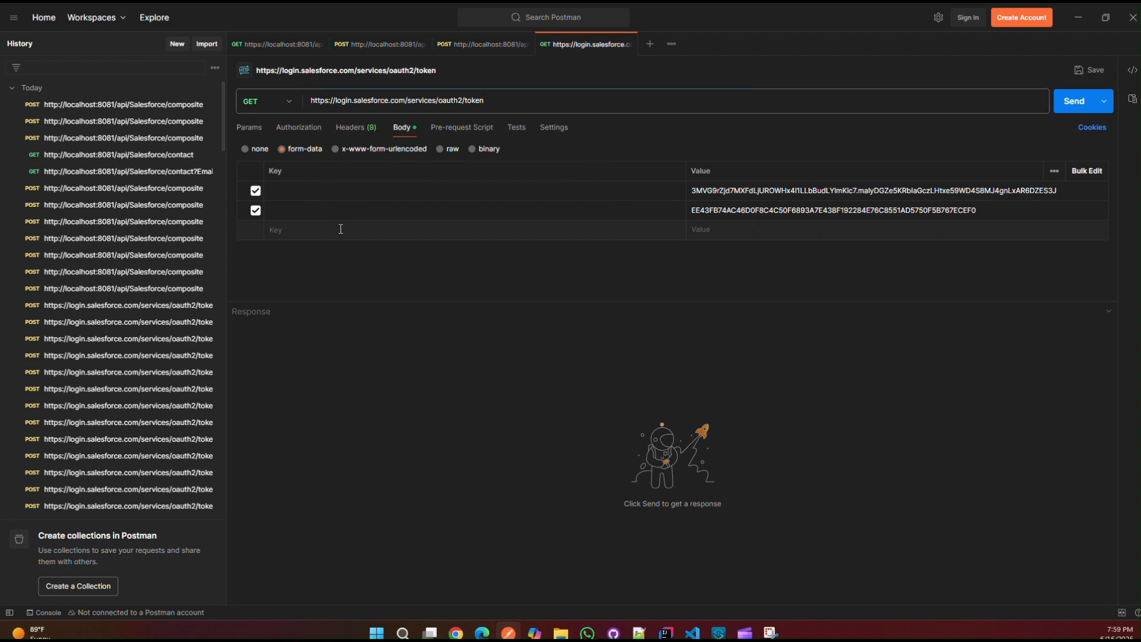
left_click(332, 192)
left_click(283, 100)
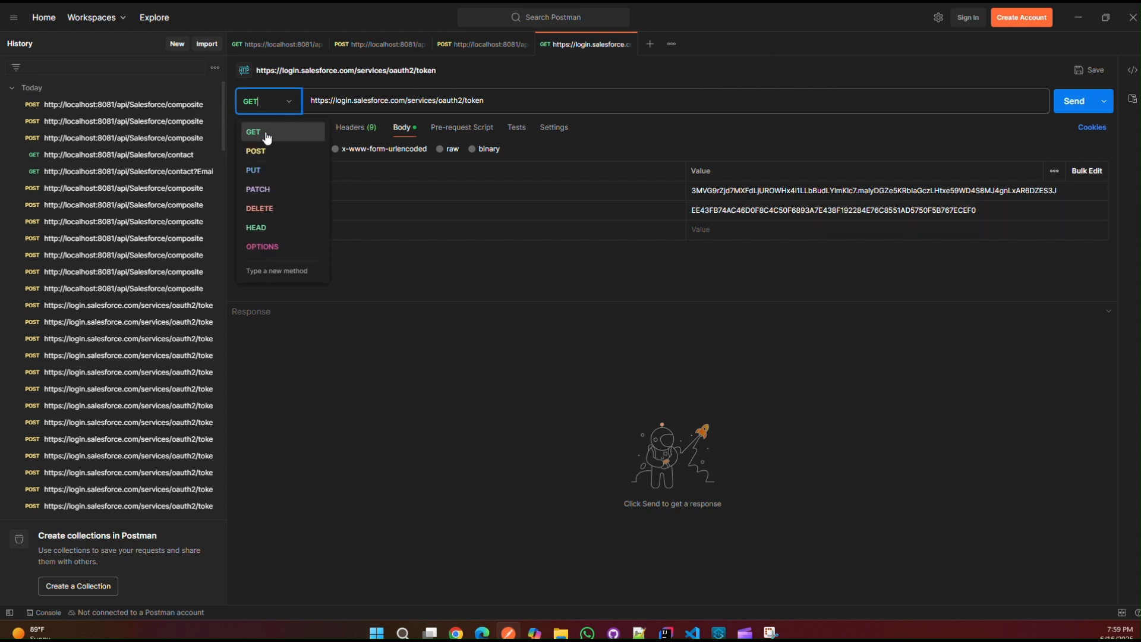
left_click(262, 147)
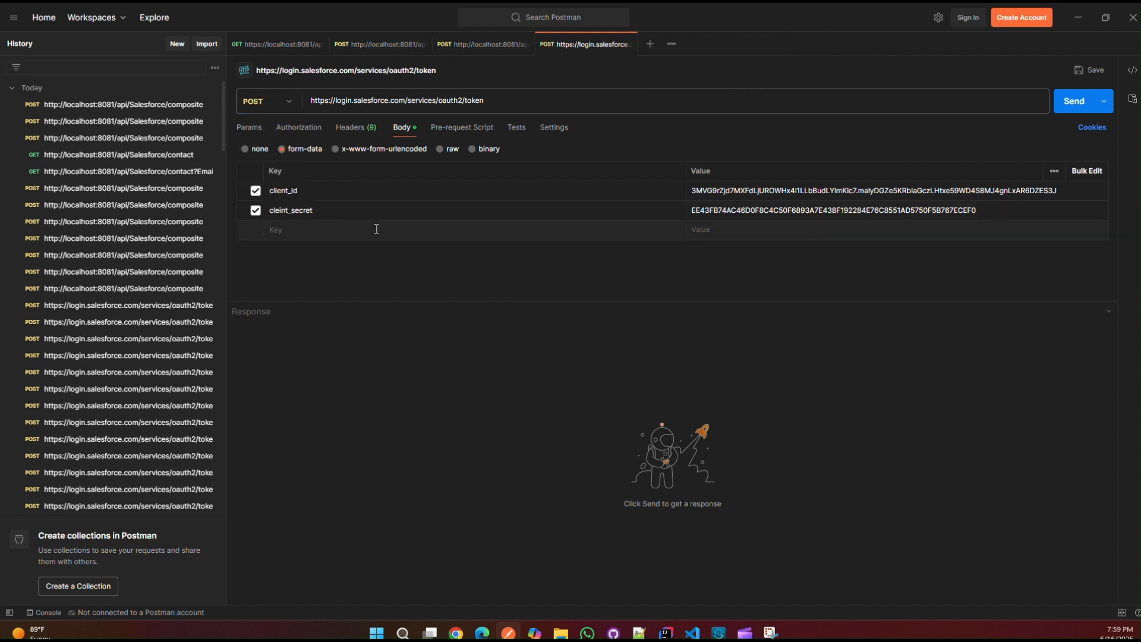
Add form-data entries grant_type 'password', username with the pasted full login, and a password key
type("grwnt_typpasswordusername")
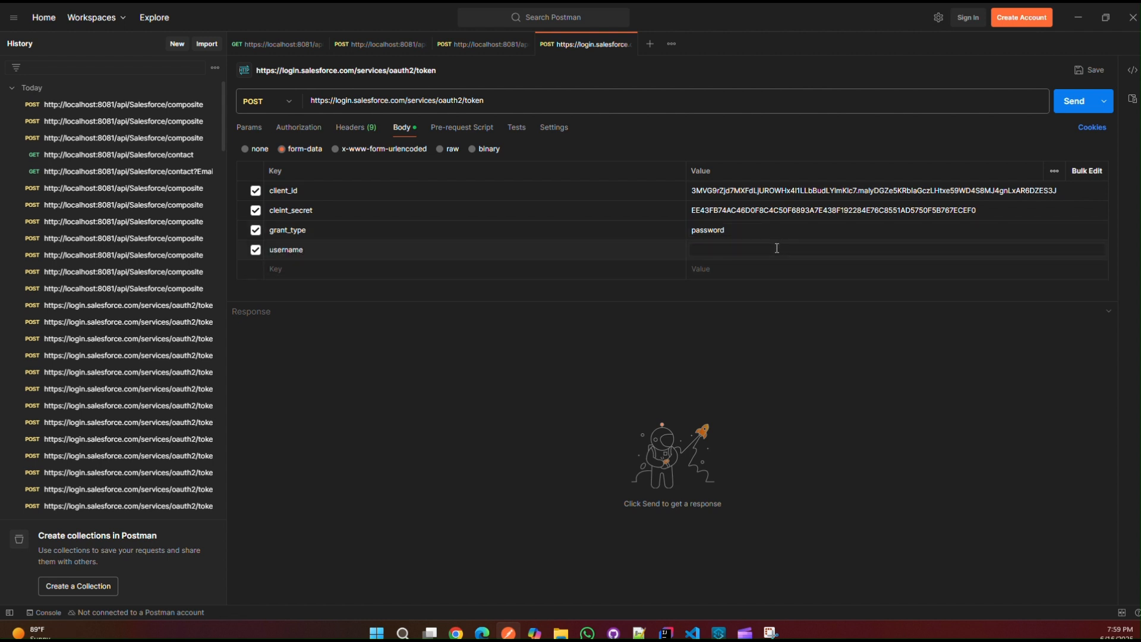
left_click(777, 248)
type("rohith")
key("ctrl+a")
left_click(726, 252)
key("ctrl+a")
key("ctrl+v")
left_click(394, 269)
type("paassw")
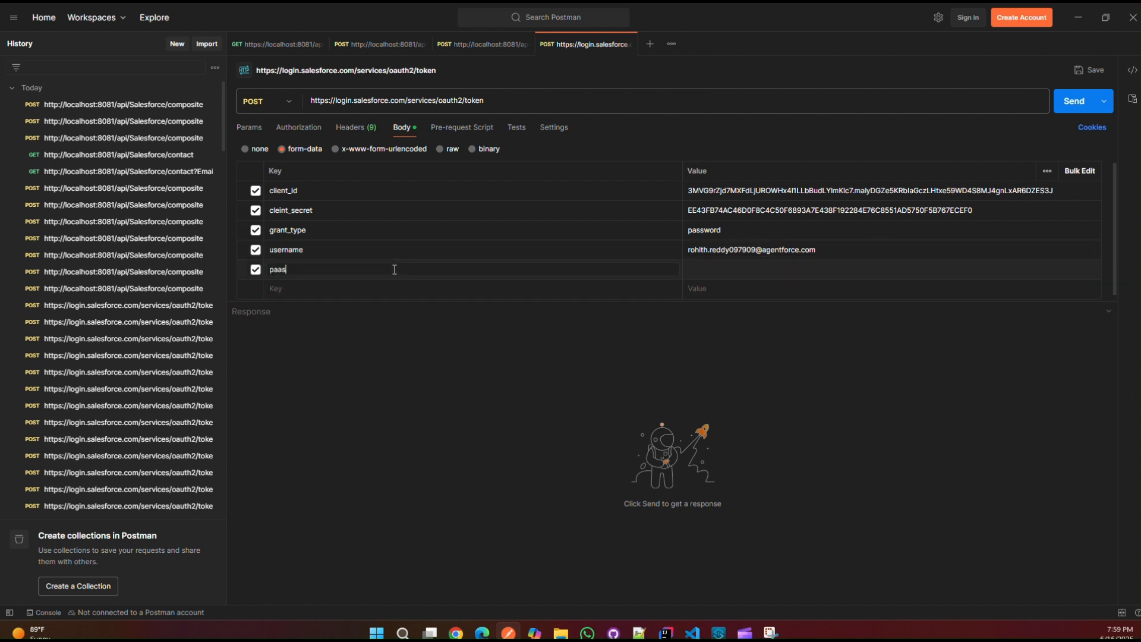
key("BackSpace")
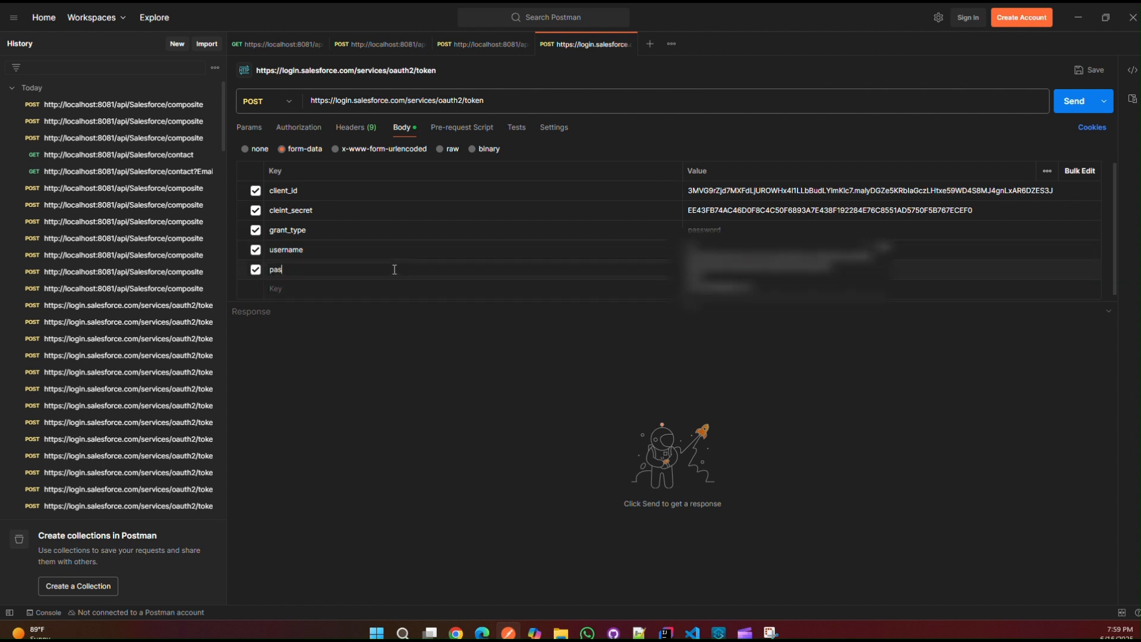
type("sword")
Send the token request, review the 400 invalid_client_id error, resend, then minimize Postman
left_click(1074, 101)
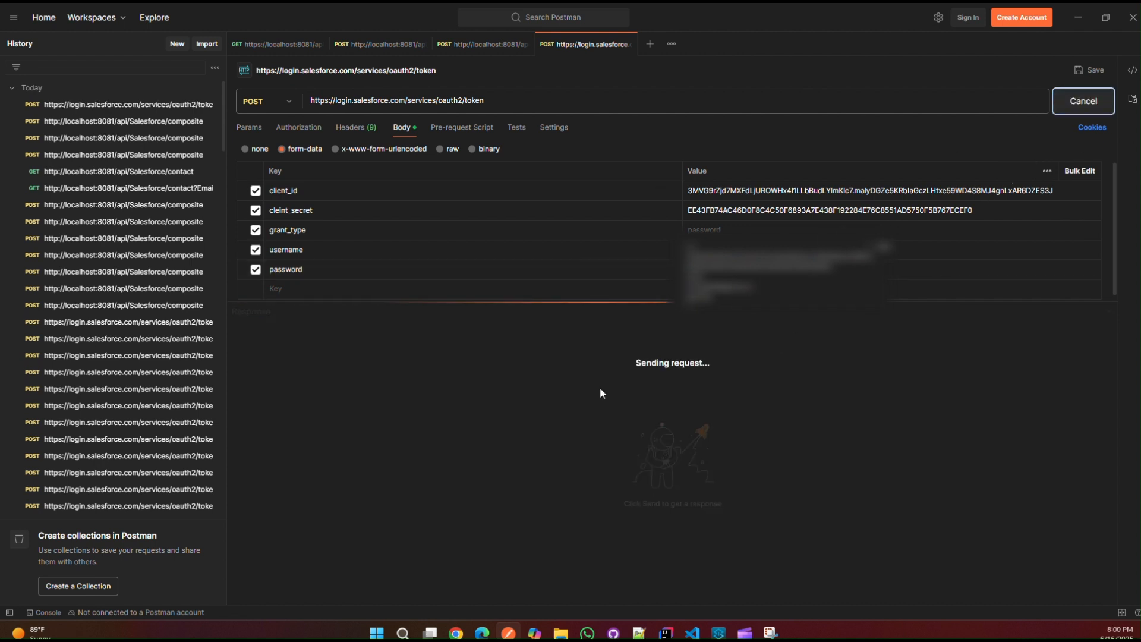
left_click_drag(494, 378, 316, 334)
left_click(488, 409)
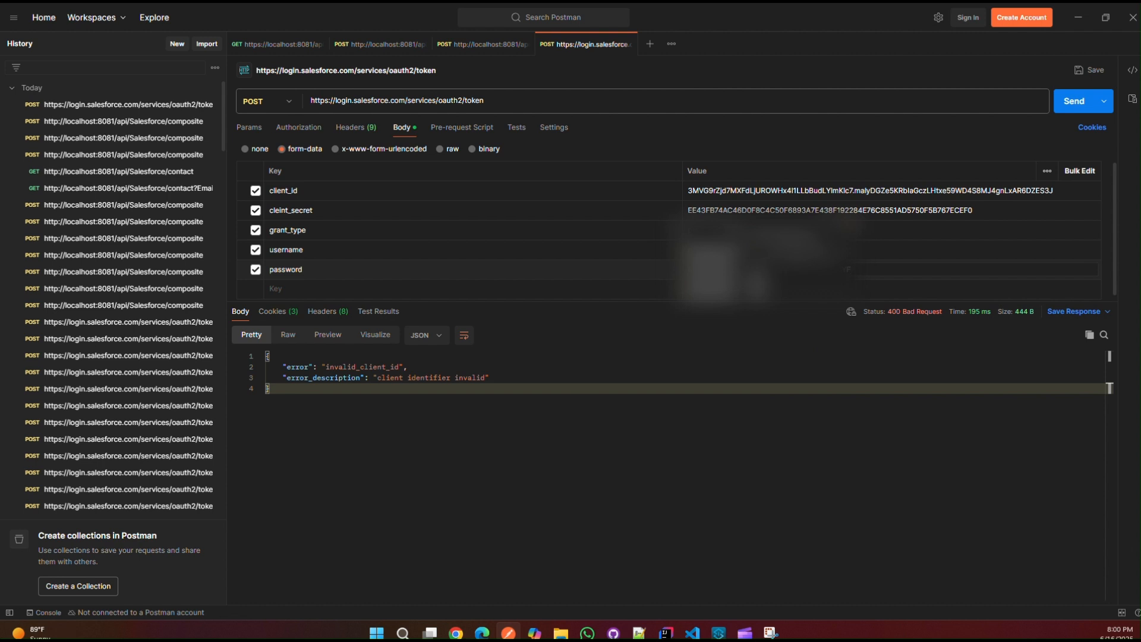
left_click(1057, 111)
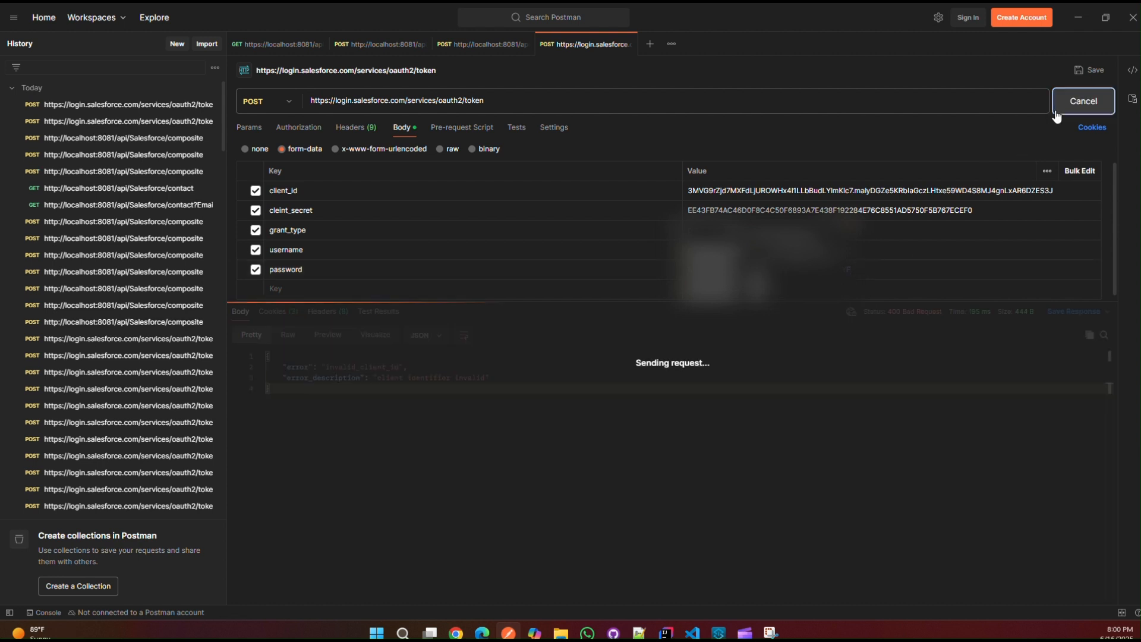
left_click(1058, 110)
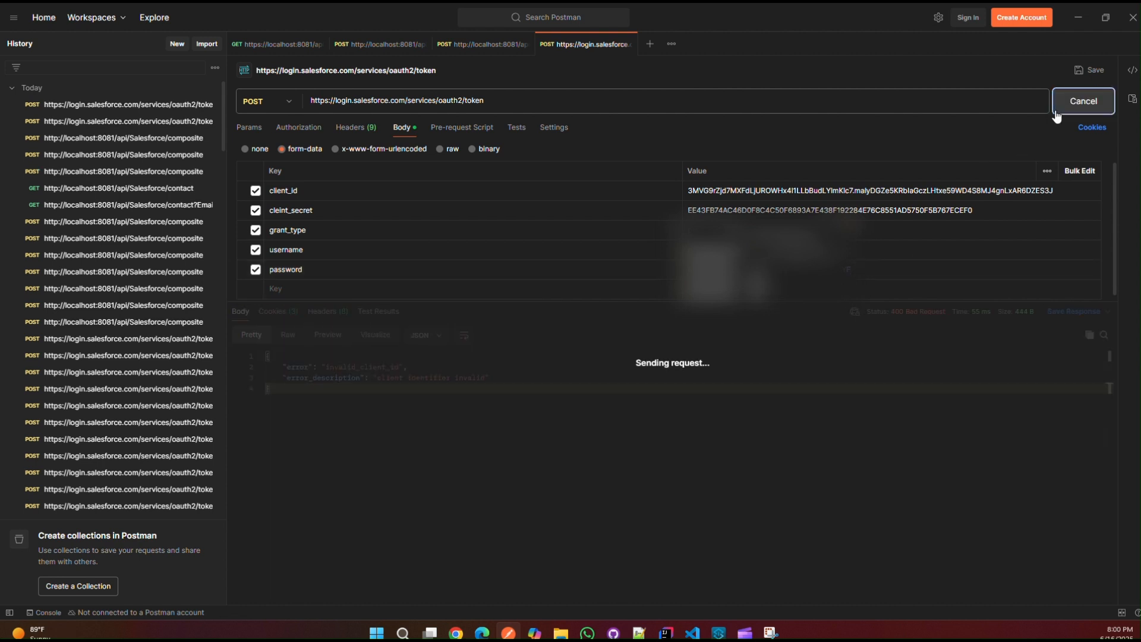
left_click(1073, 11)
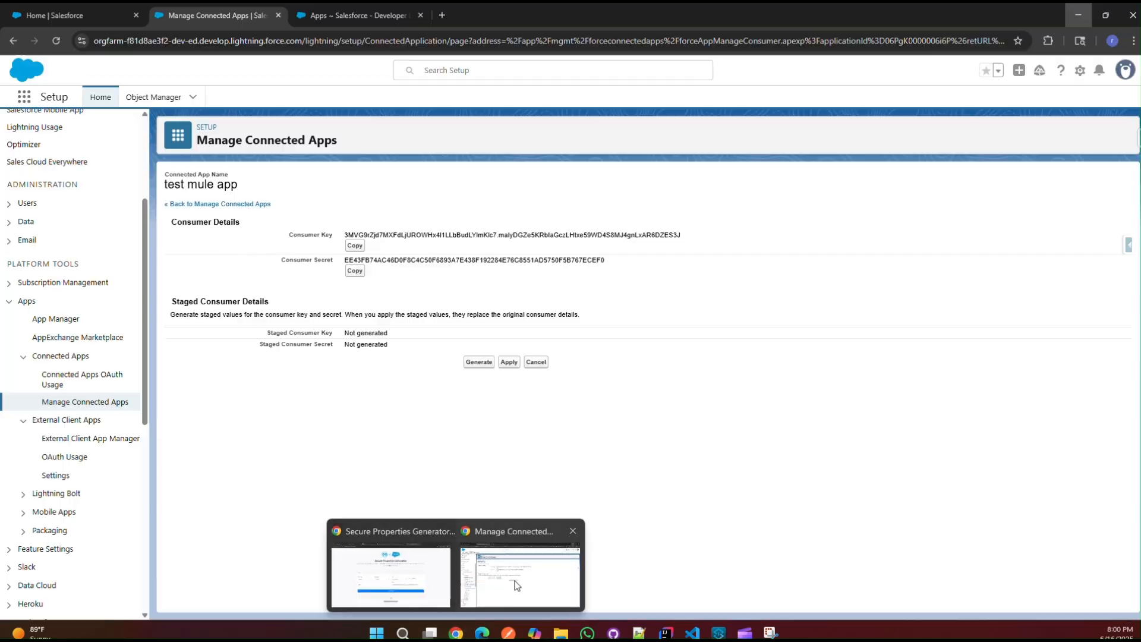
Leave test mule app's consumer details and edit form, then open Manage Connected Apps via App Manager
left_click(515, 580)
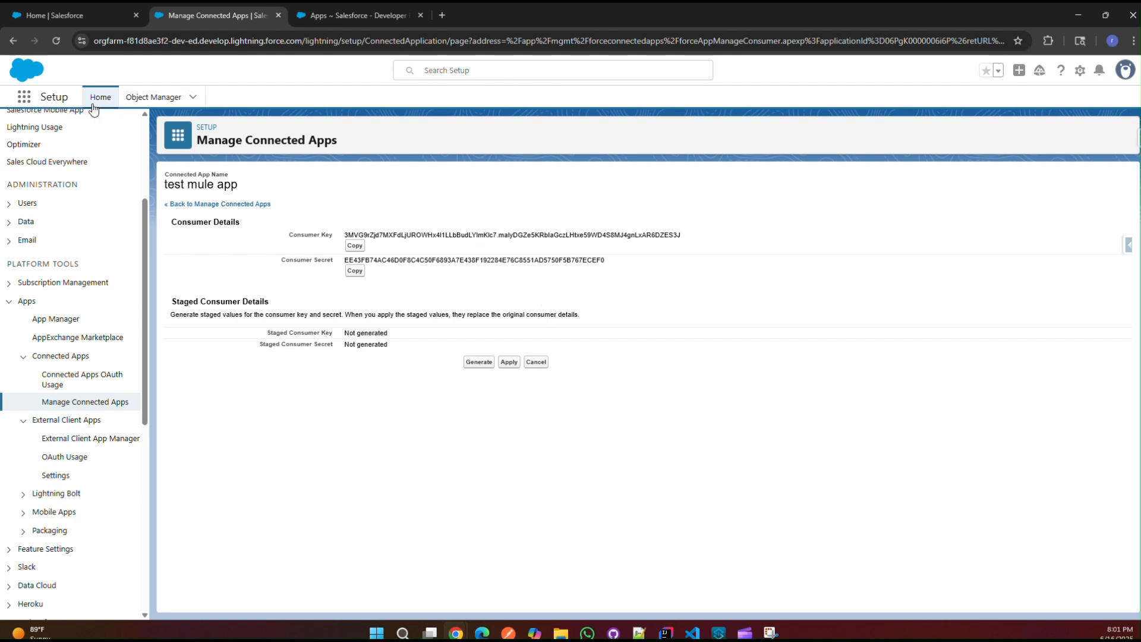
left_click(213, 206)
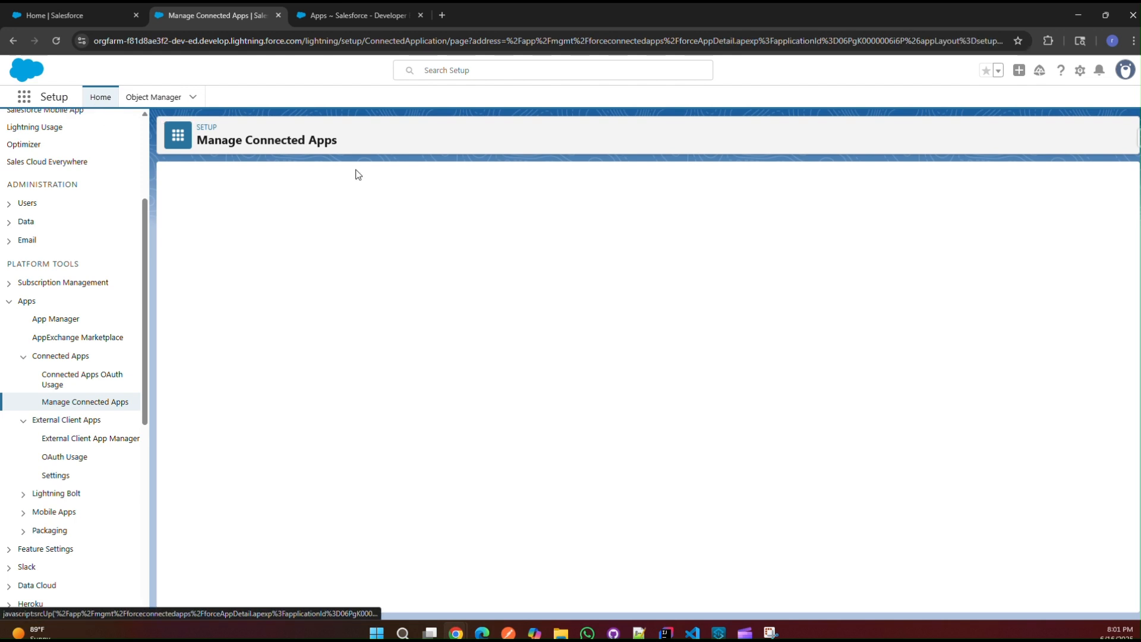
left_click(509, 633)
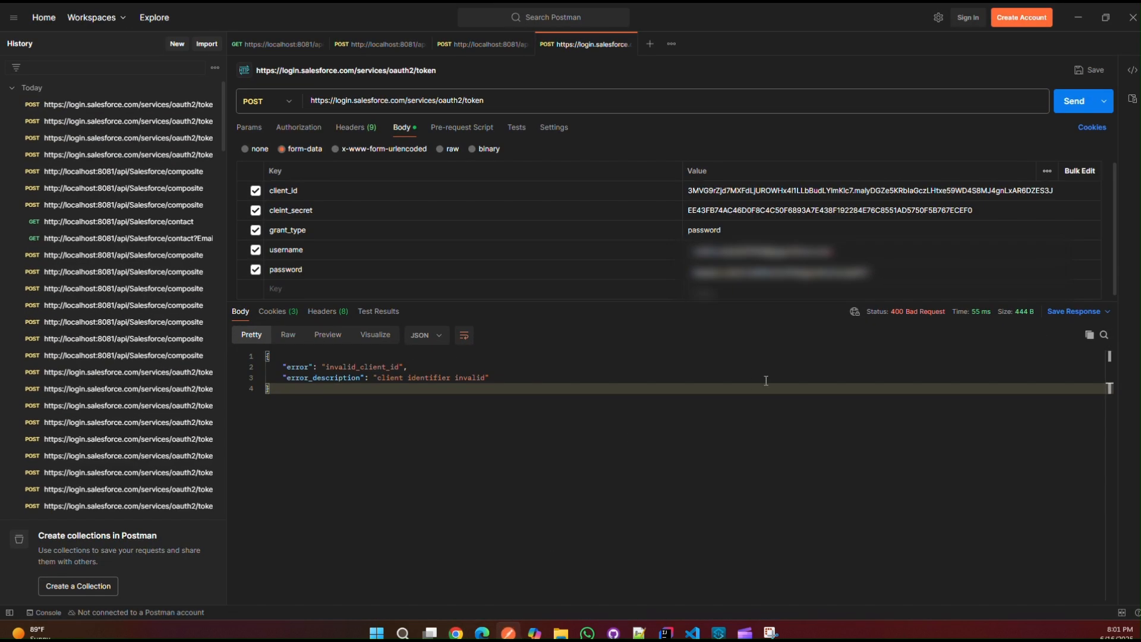
left_click(1077, 17)
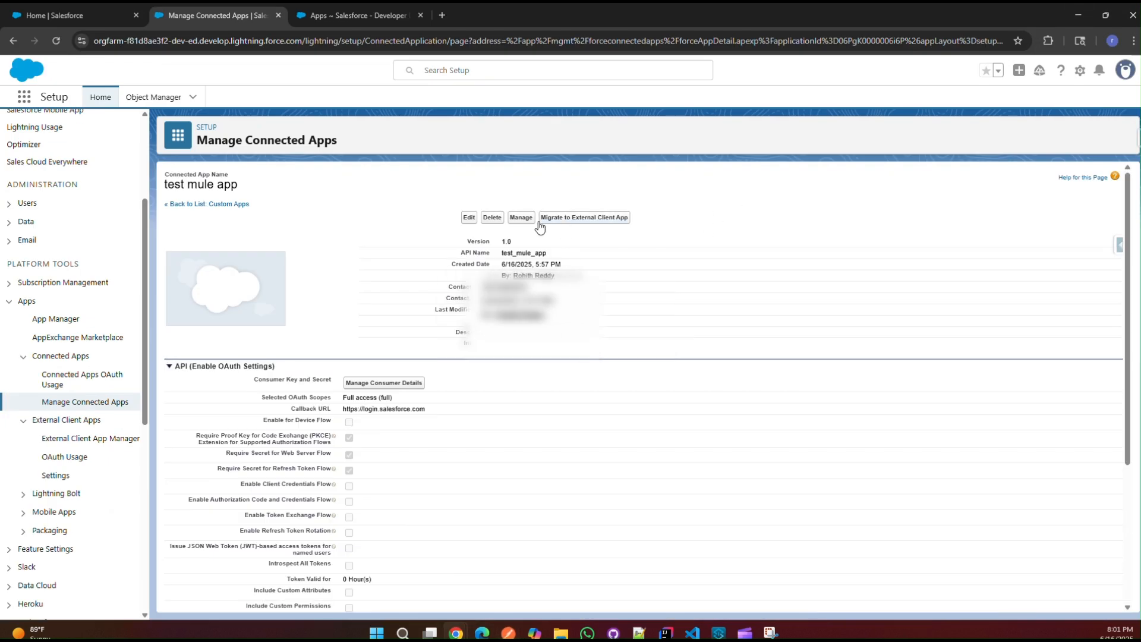
left_click(467, 218)
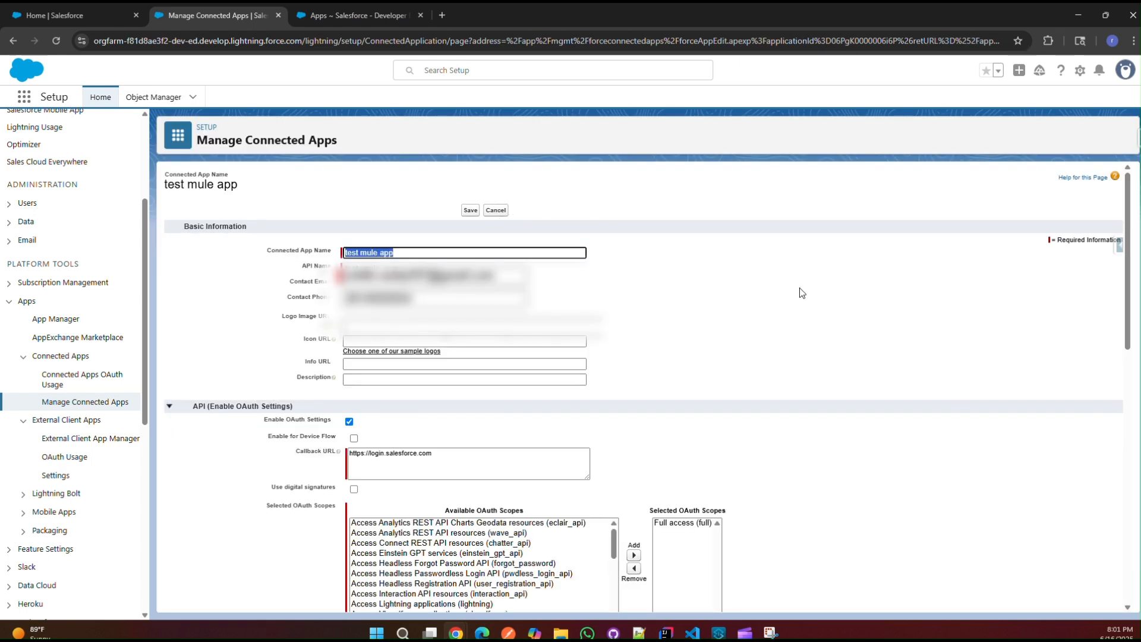
scroll(807, 298, "down", 6)
scroll(807, 297, "down", 5)
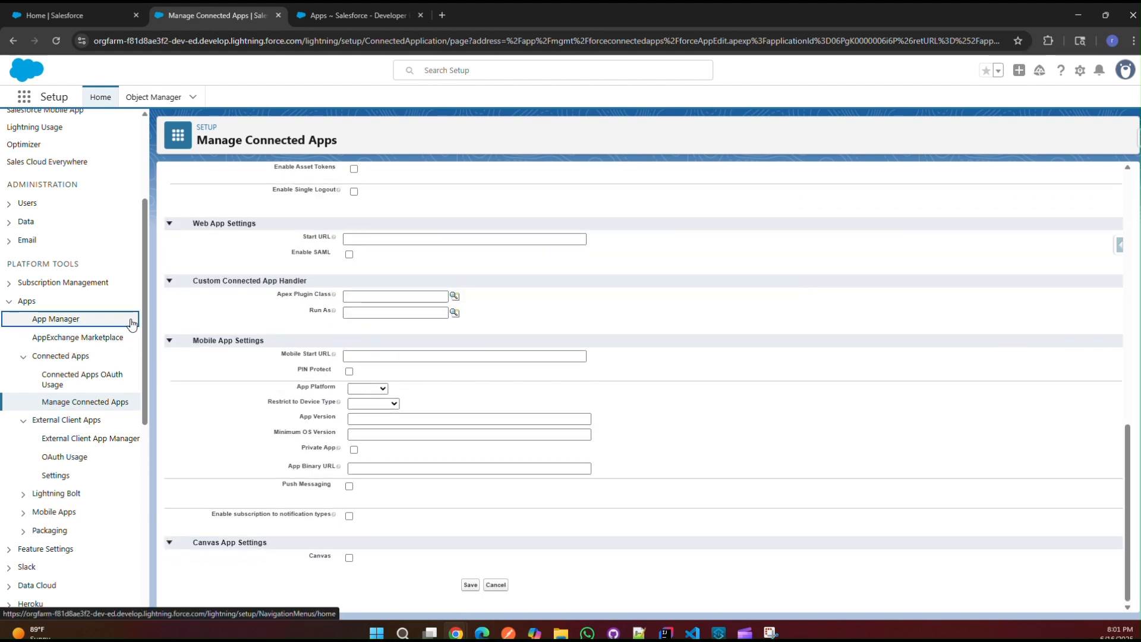
left_click(496, 585)
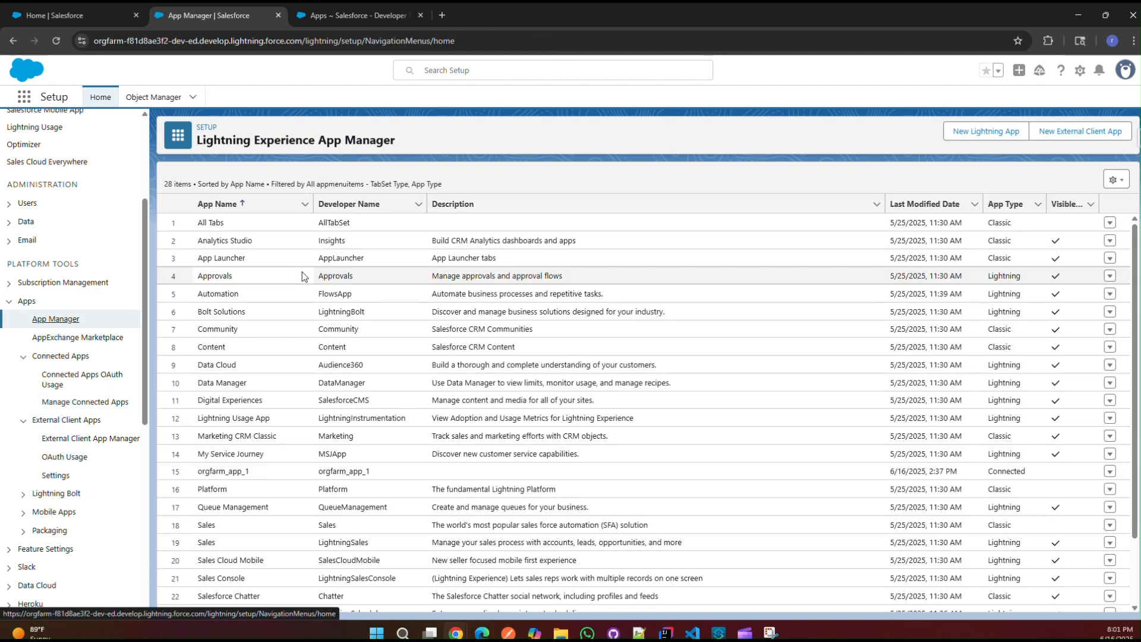
scroll(317, 334, "down", 3)
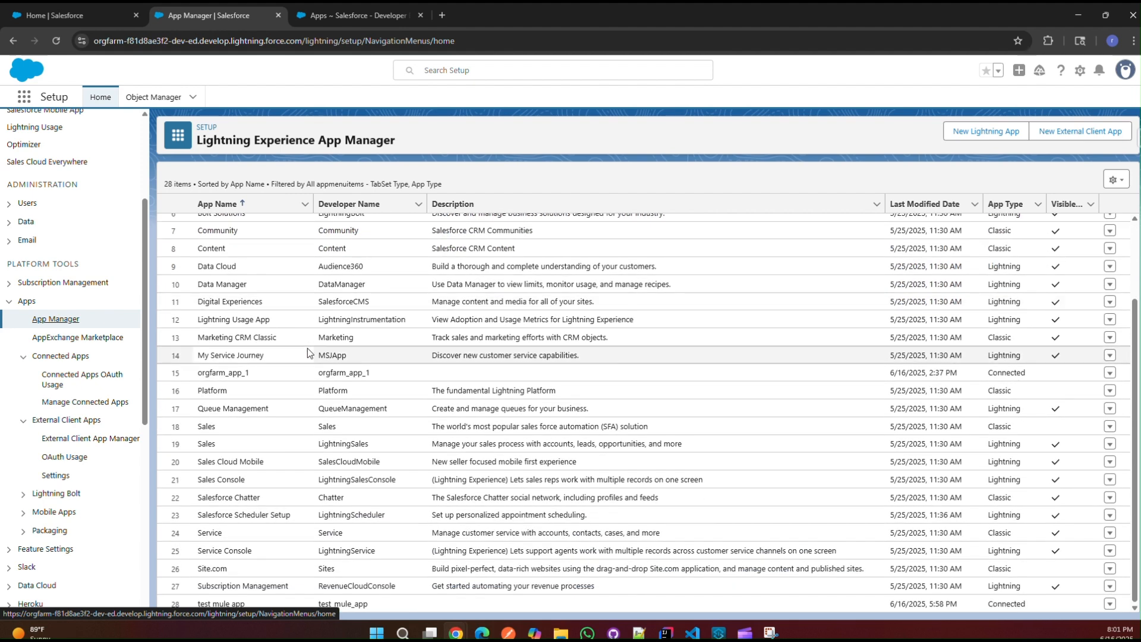
left_click(60, 404)
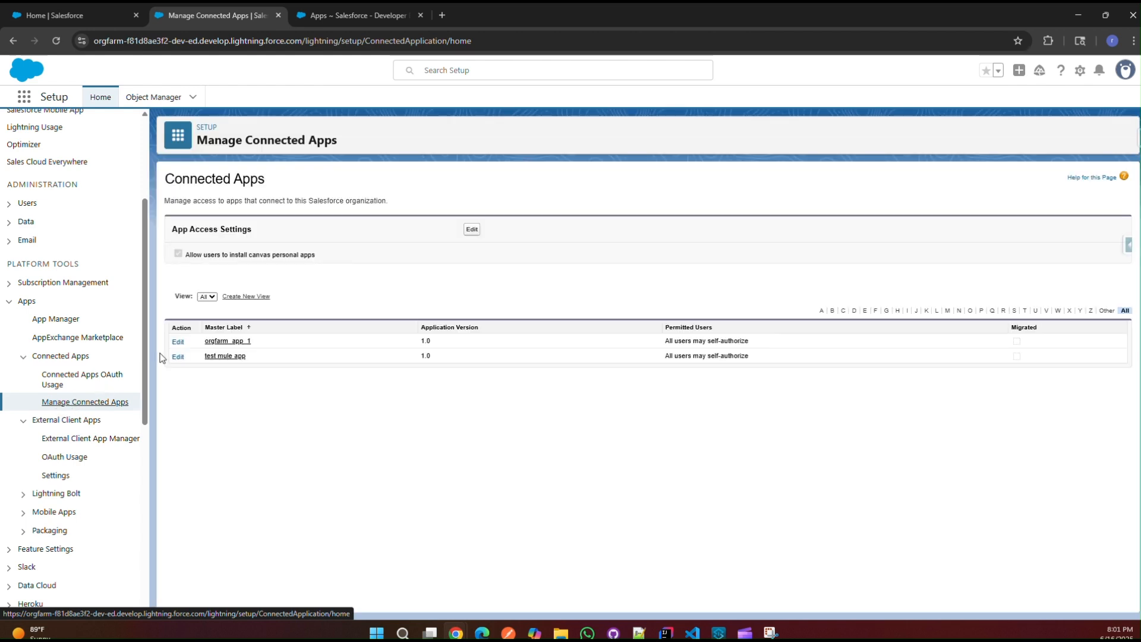
Set test mule app's IP Relaxation to 'Relax IP restrictions', save, and resend the Postman token request
left_click(239, 358)
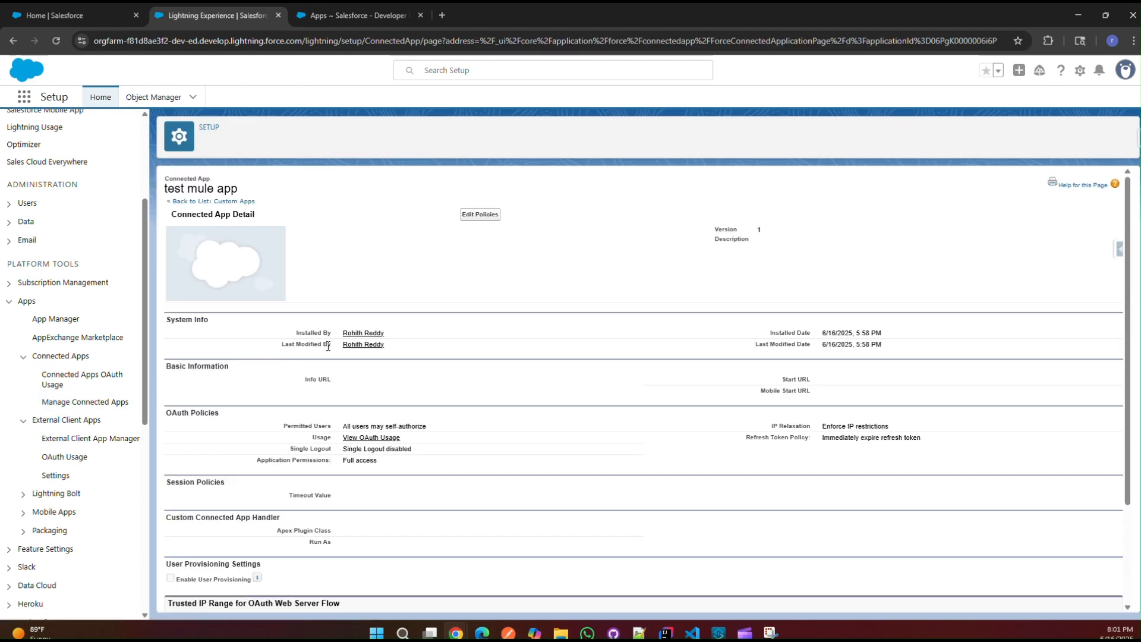
left_click(481, 214)
left_click(868, 389)
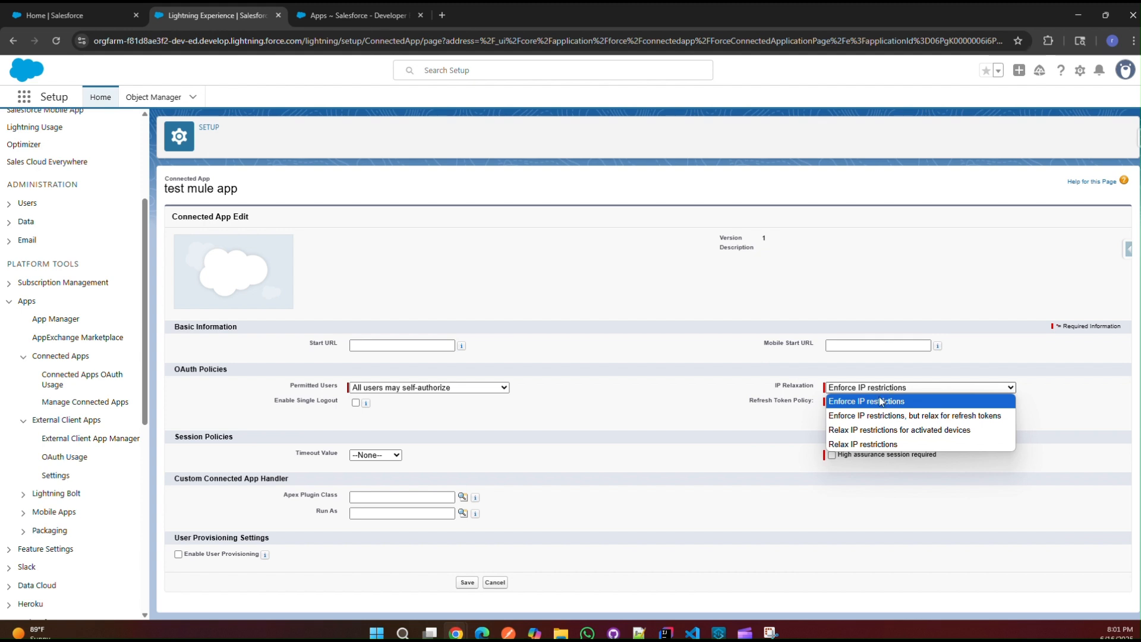
left_click(860, 445)
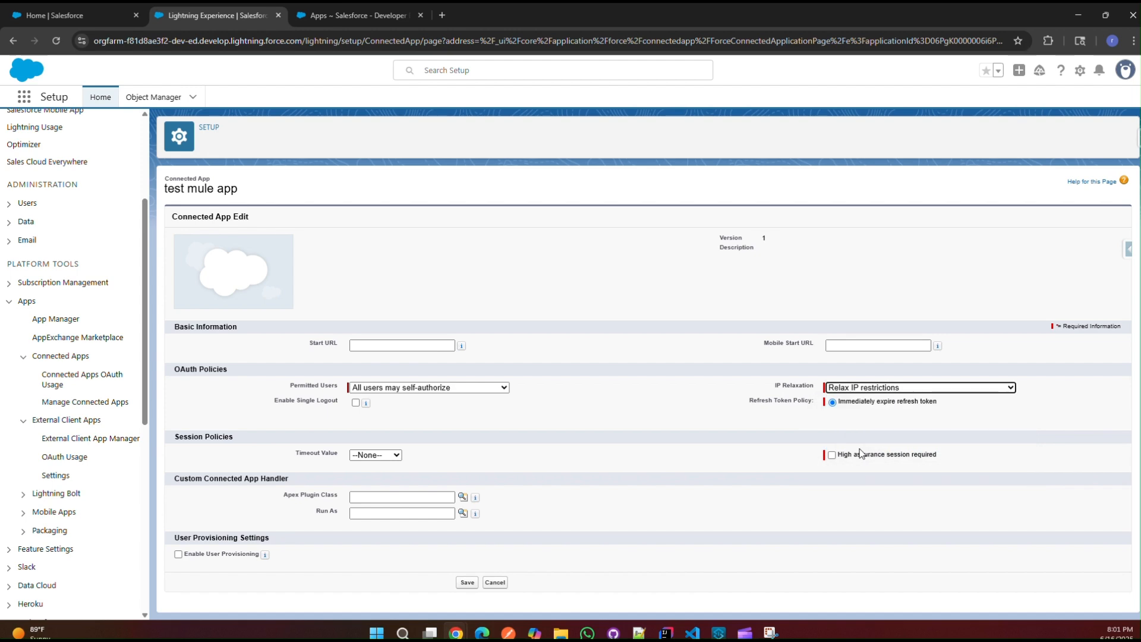
left_click(467, 582)
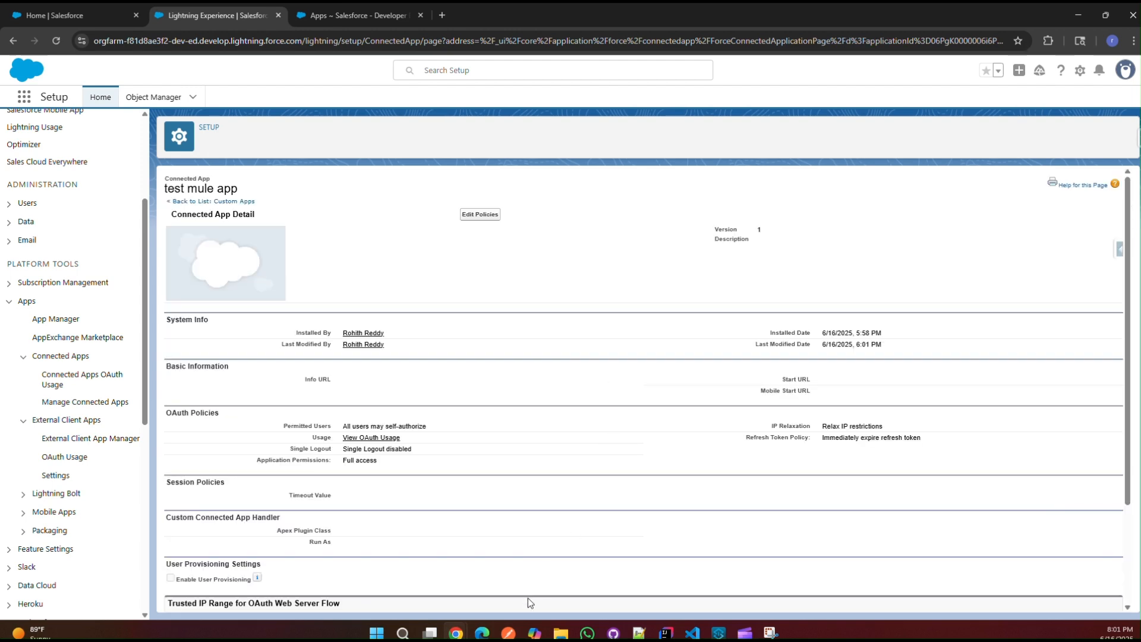
left_click(508, 632)
left_click(1061, 102)
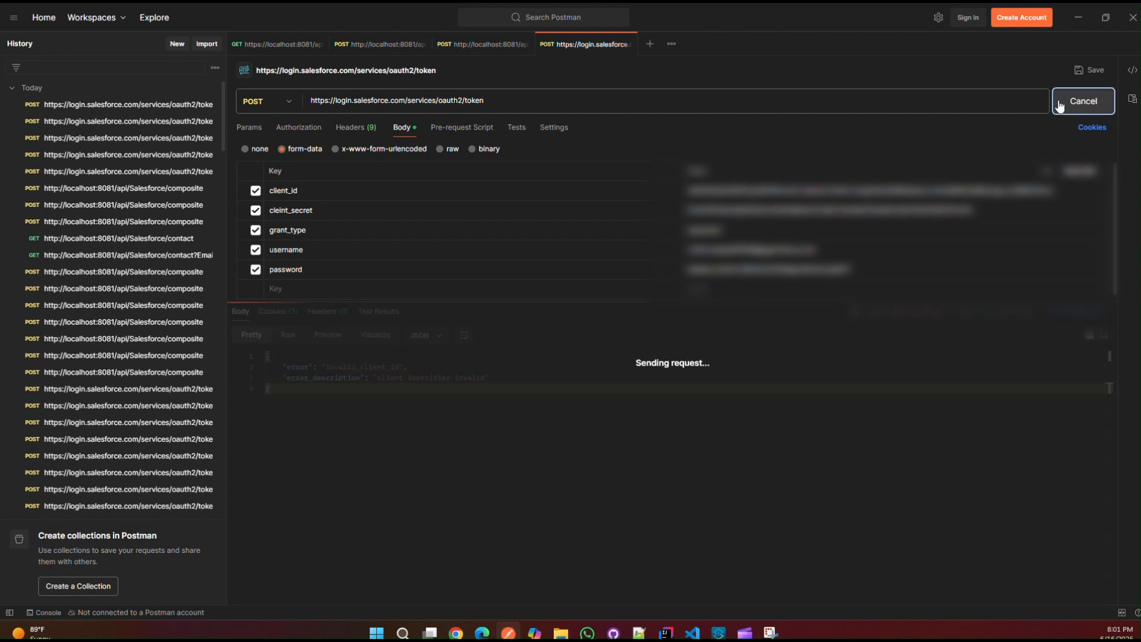
Resend the token request until it returns an access_token, then select the access_token line
left_click(1061, 104)
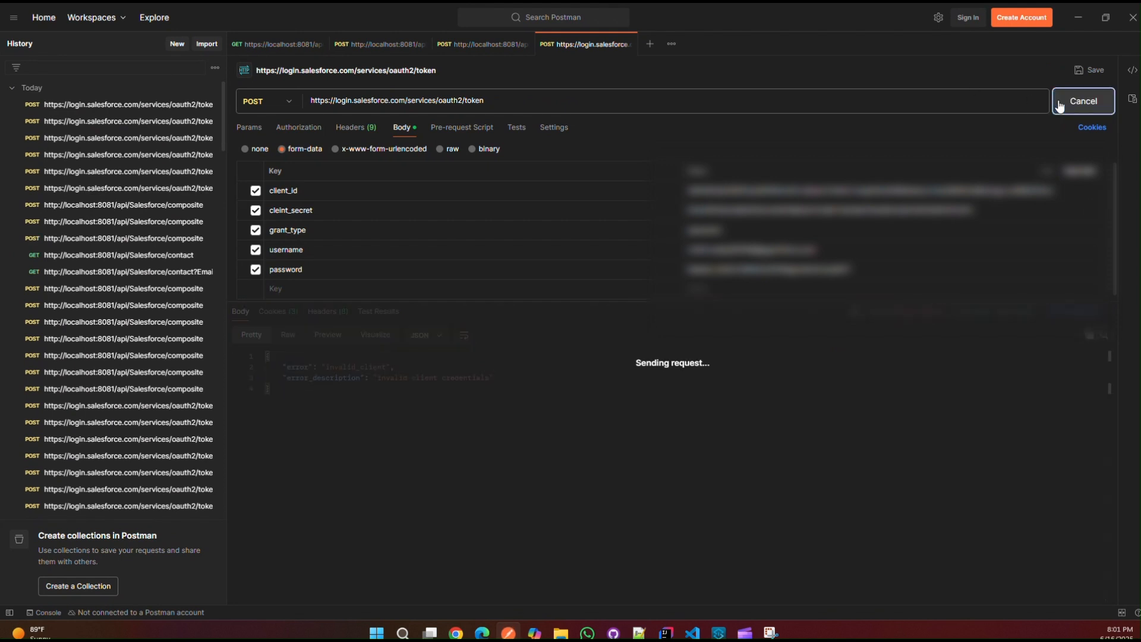
left_click(1061, 102)
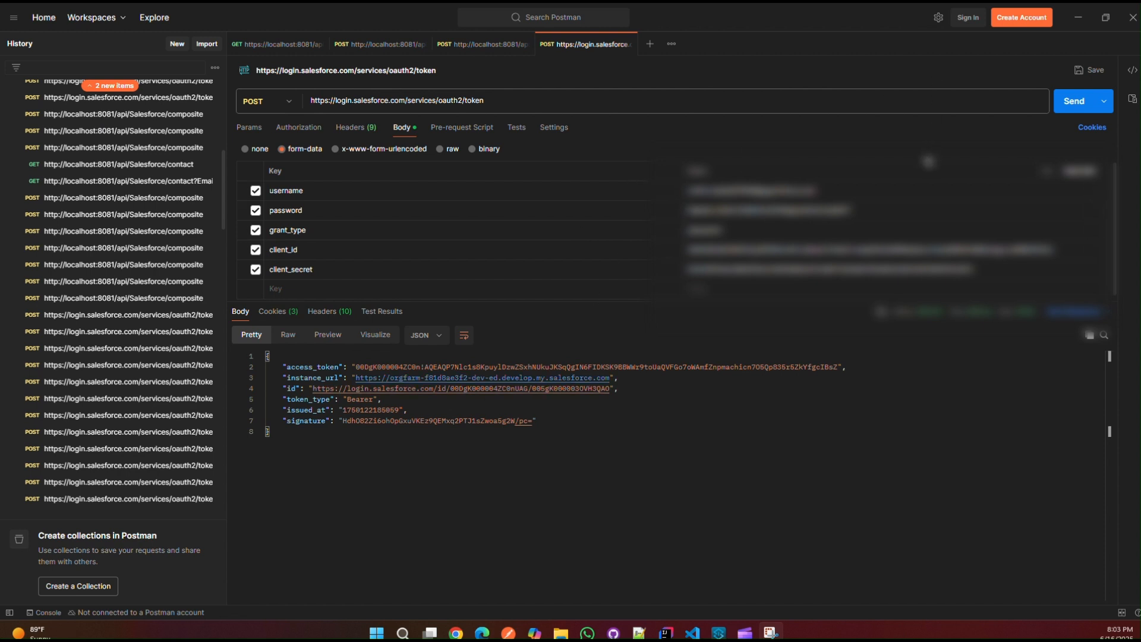
left_click(626, 452)
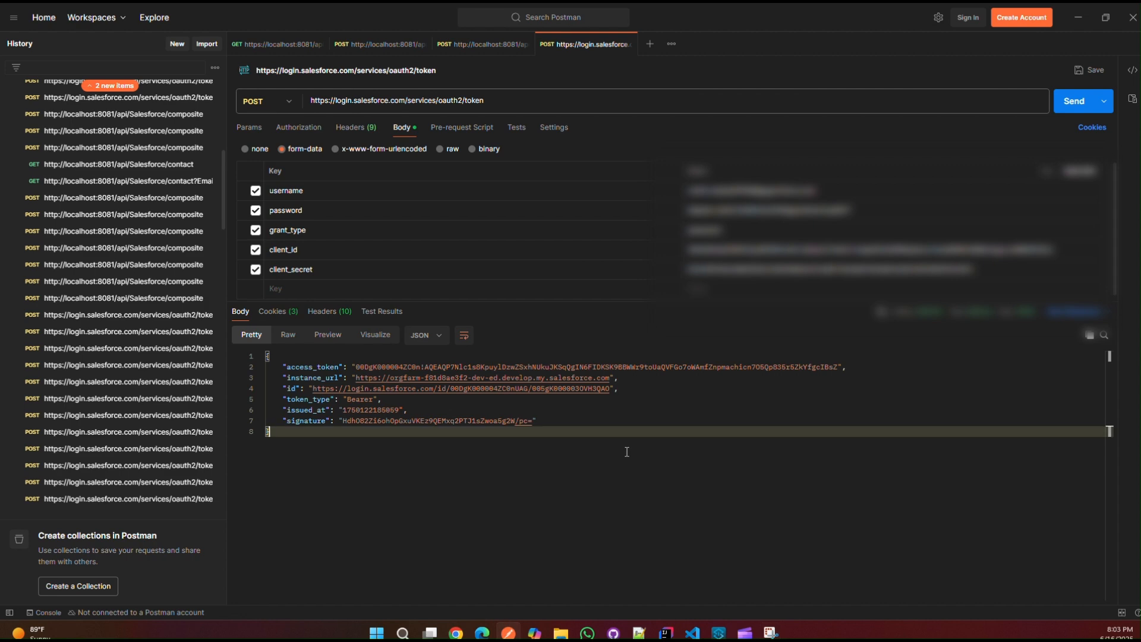
triple_click(534, 368)
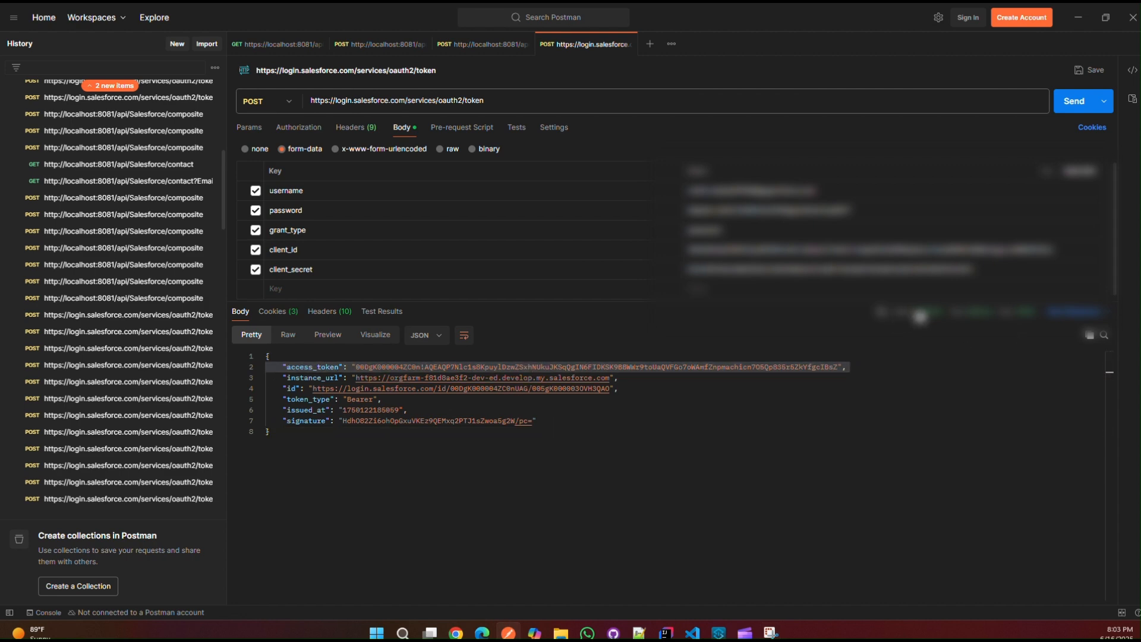
Review Salesforce_Composite_Config in Global Elements without changes, return to Message Flow, and minimize Studio
left_click(718, 632)
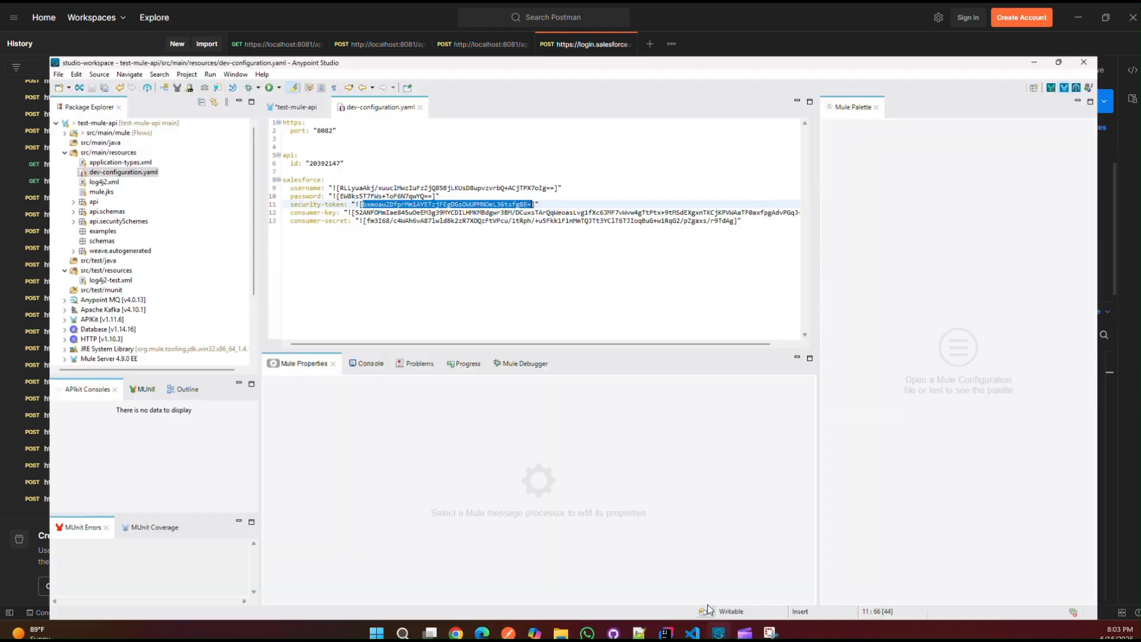
left_click(270, 59)
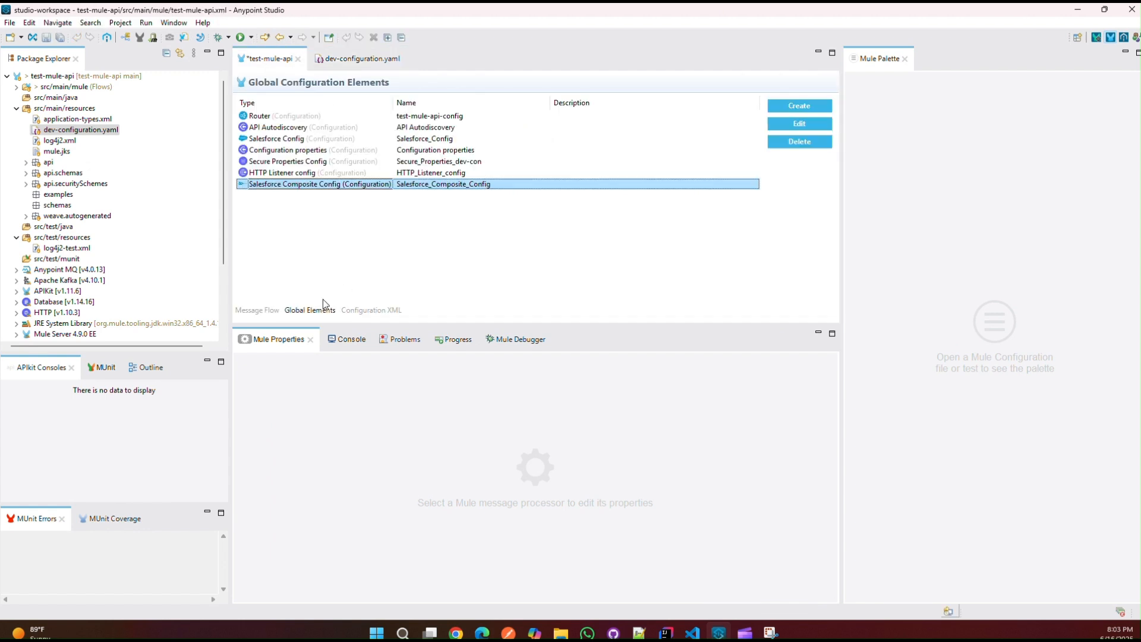
double_click(447, 186)
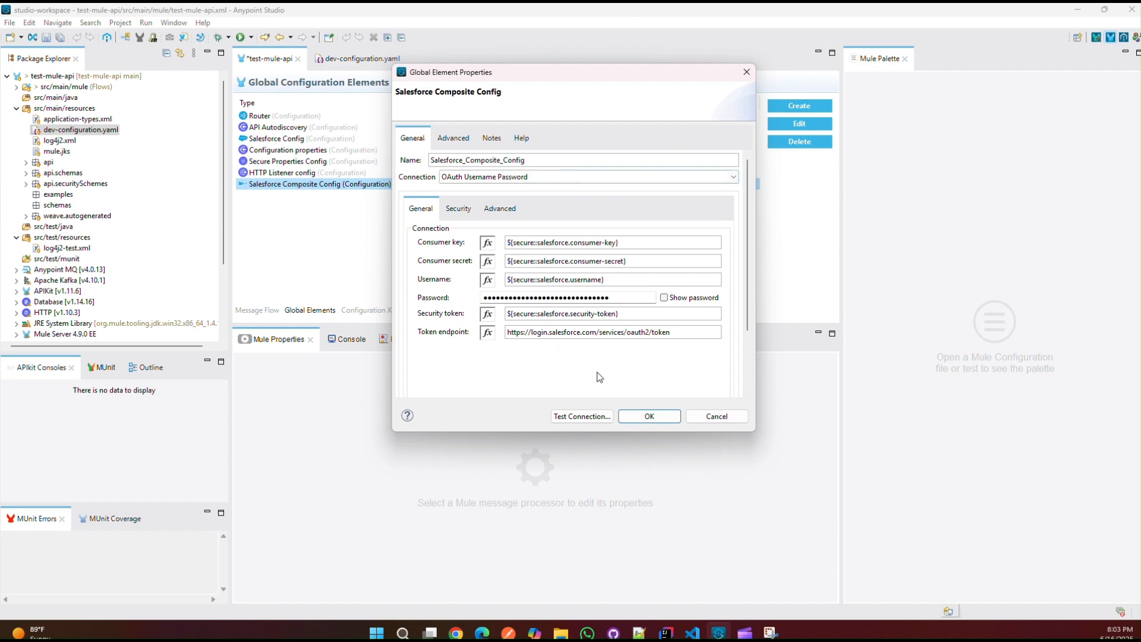
left_click(634, 418)
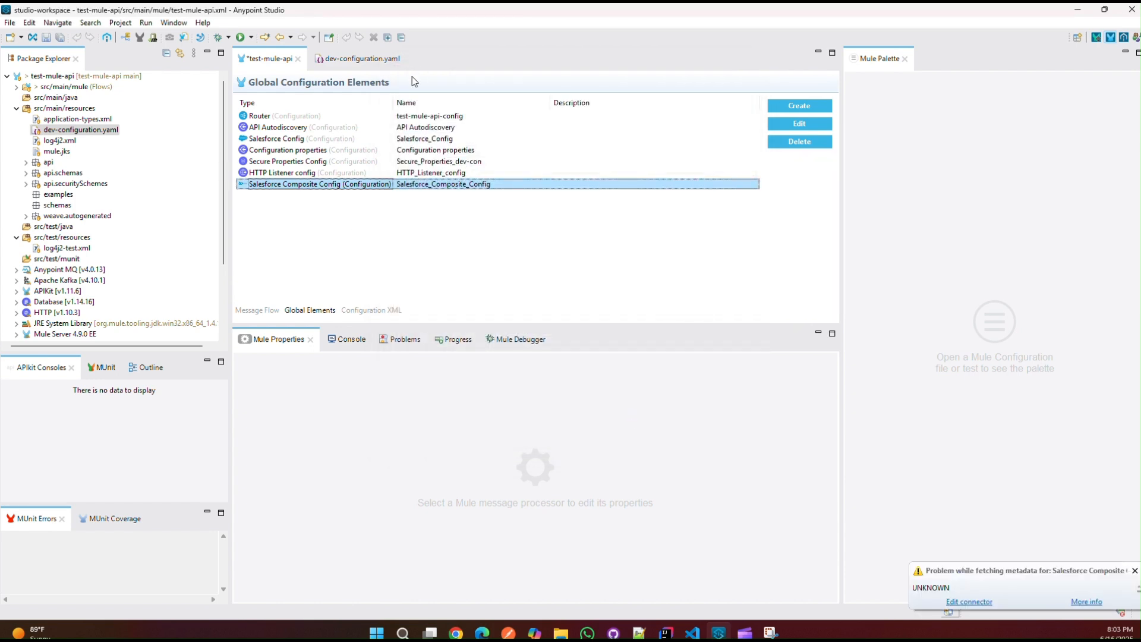
left_click(259, 310)
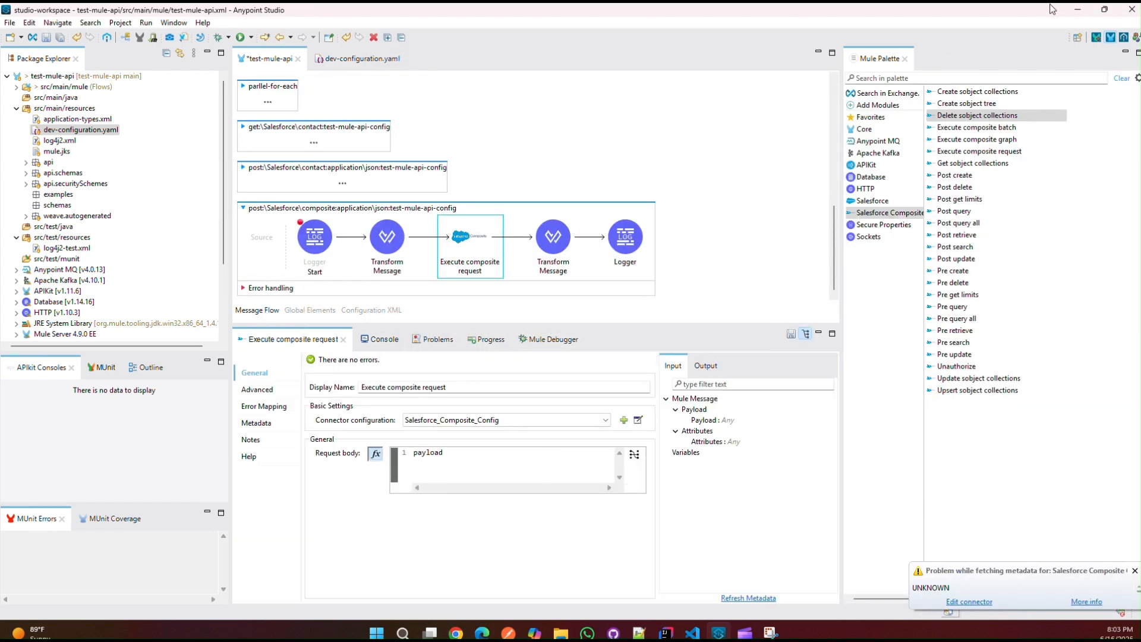
left_click(1077, 9)
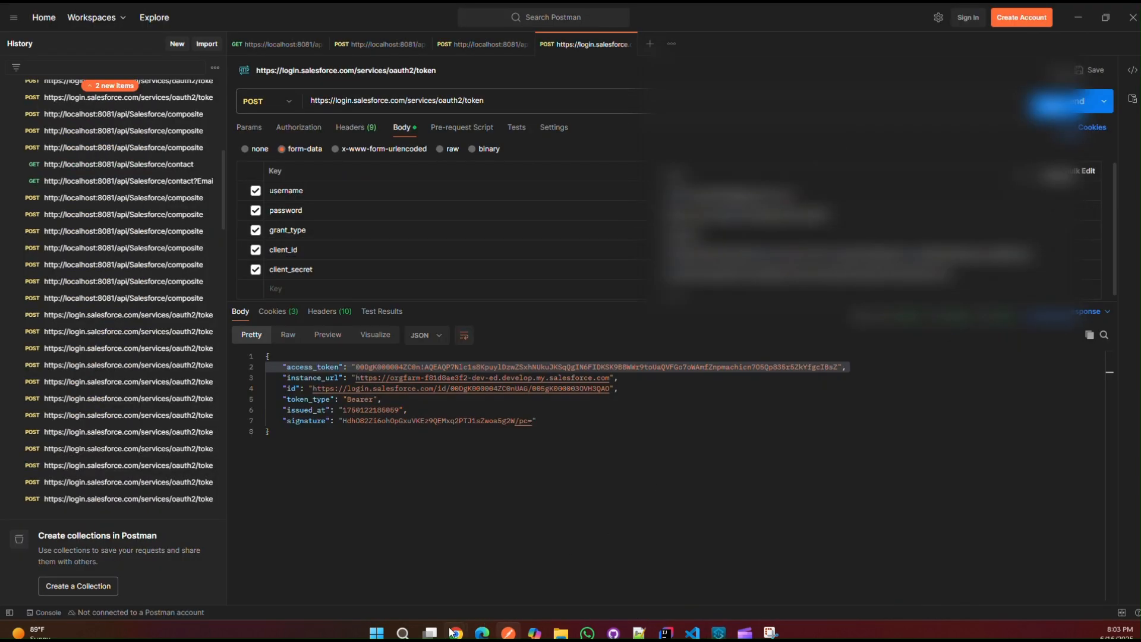
mouse_move(453, 632)
left_click(519, 582)
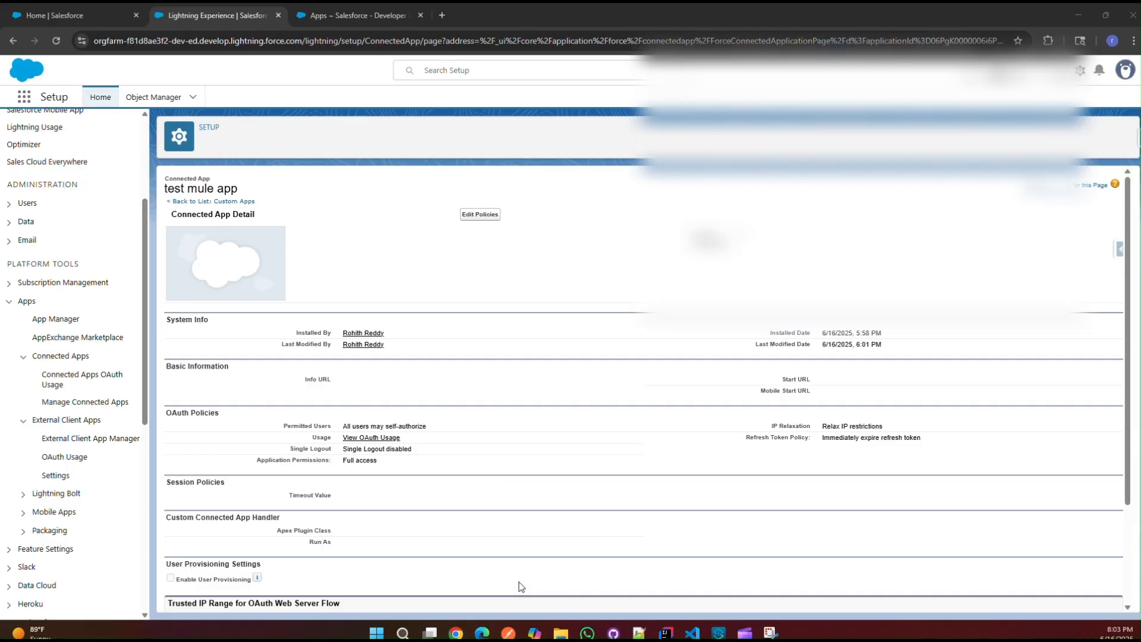
left_click_drag(924, 457, 832, 424)
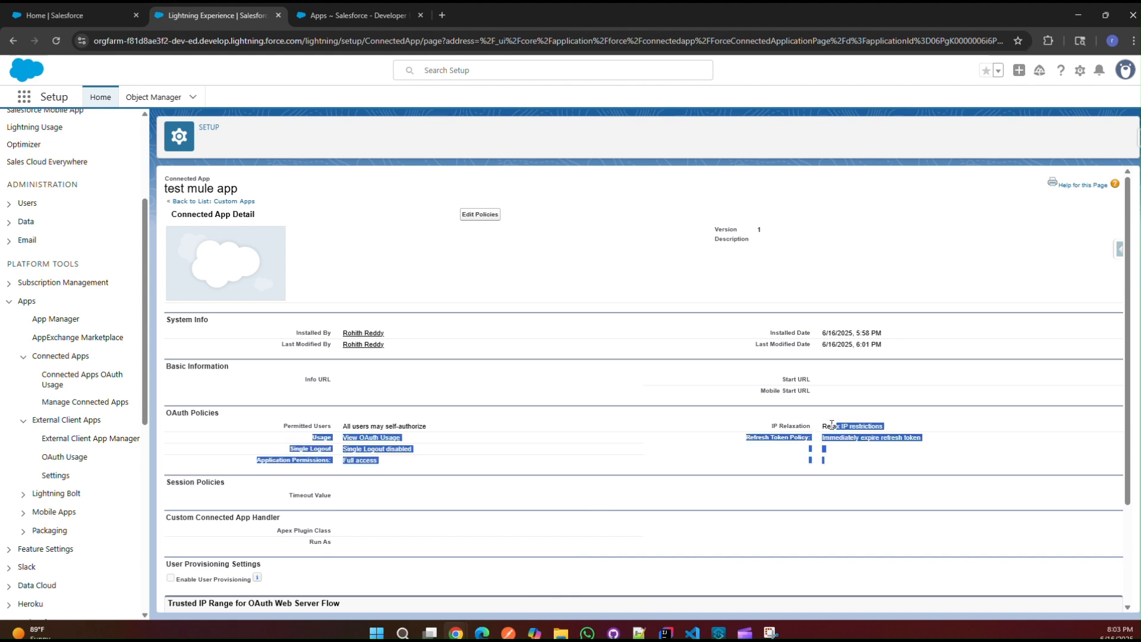
triple_click(796, 426)
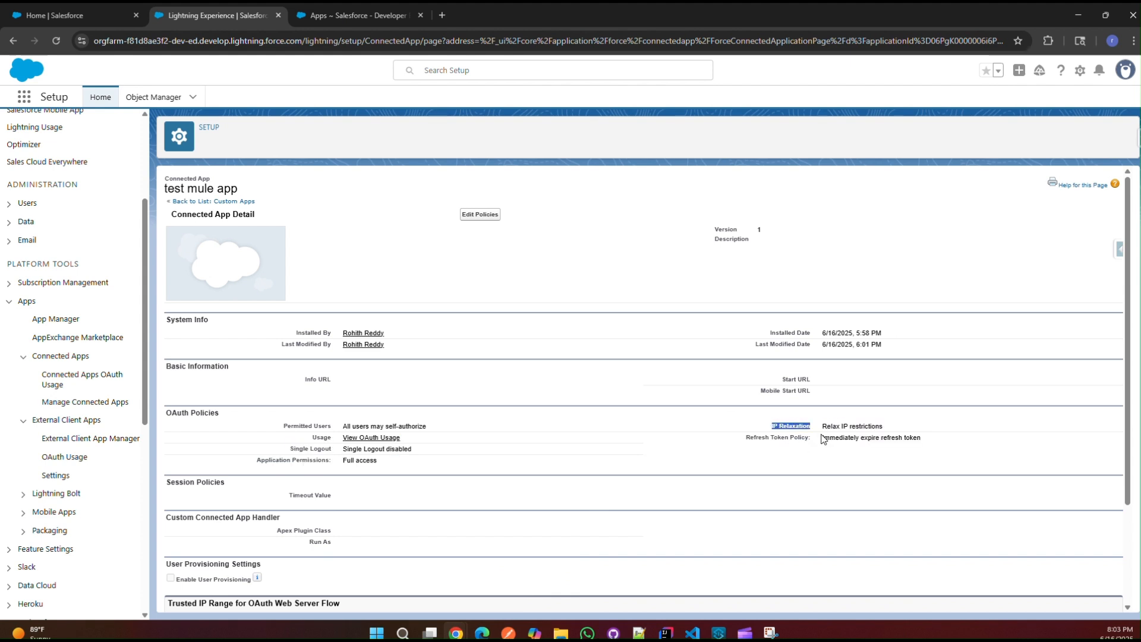
triple_click(796, 426)
left_click_drag(827, 427, 885, 432)
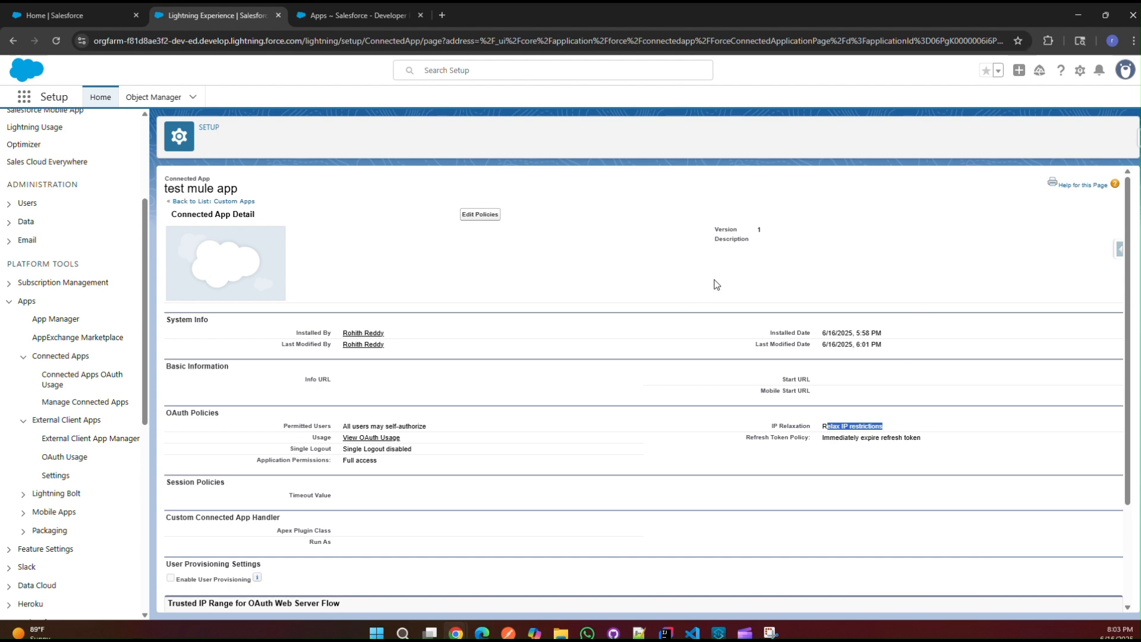
left_click(1078, 15)
left_click_drag(711, 453, 737, 304)
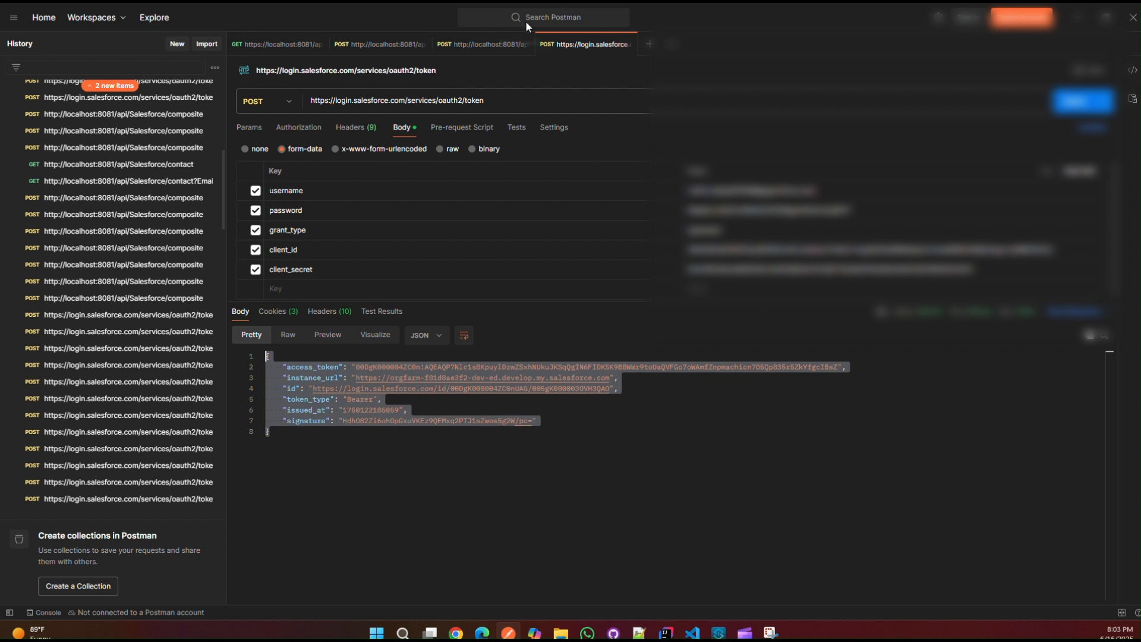